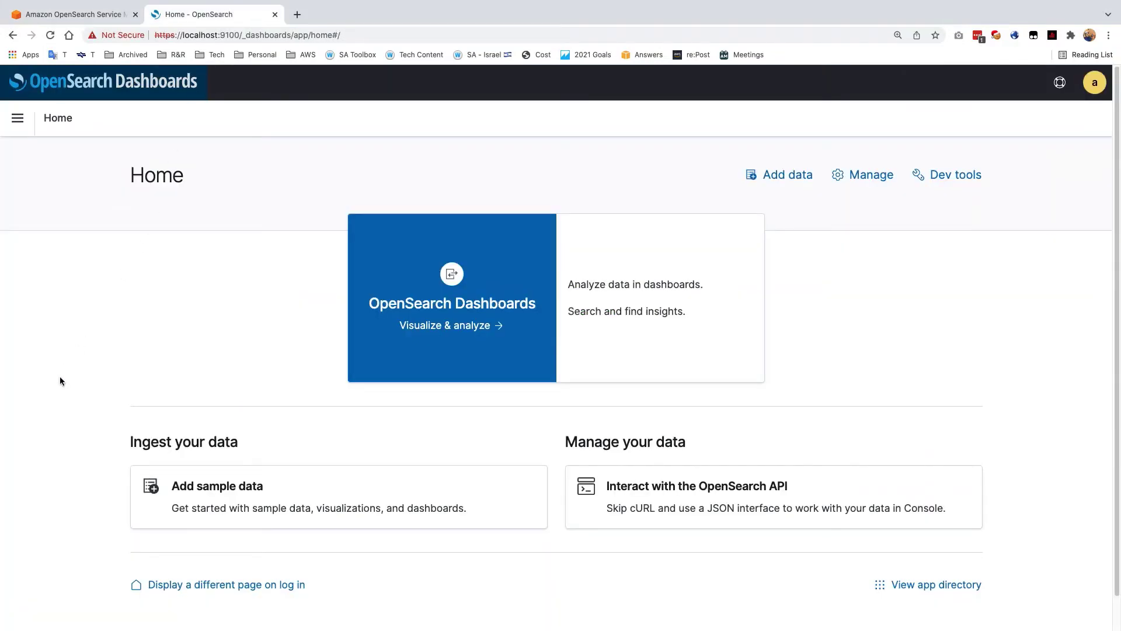
Step: Open the Anomaly Detection dashboard and check which detectors can be chosen to filter it
left_click(17, 121)
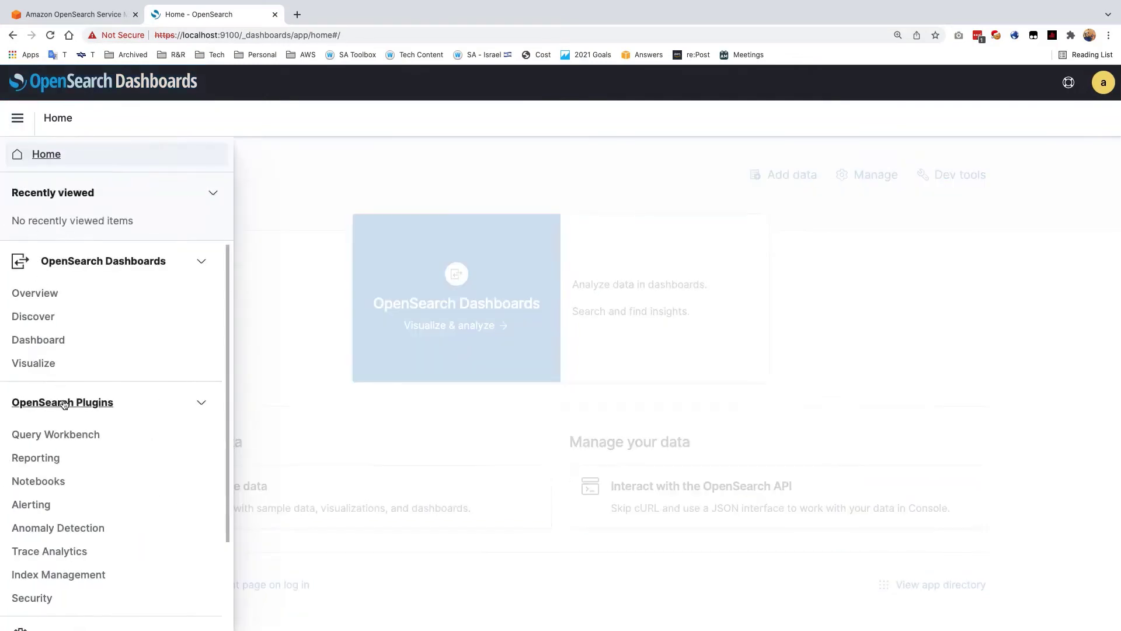
scroll(67, 453, "down", 2)
left_click(56, 420)
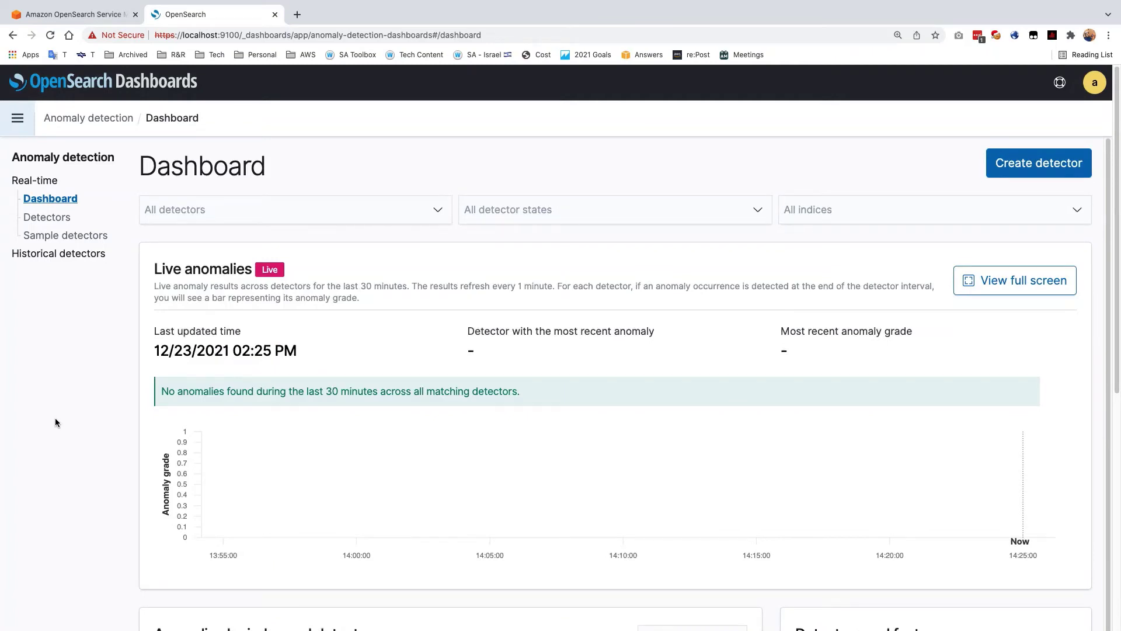
left_click(330, 207)
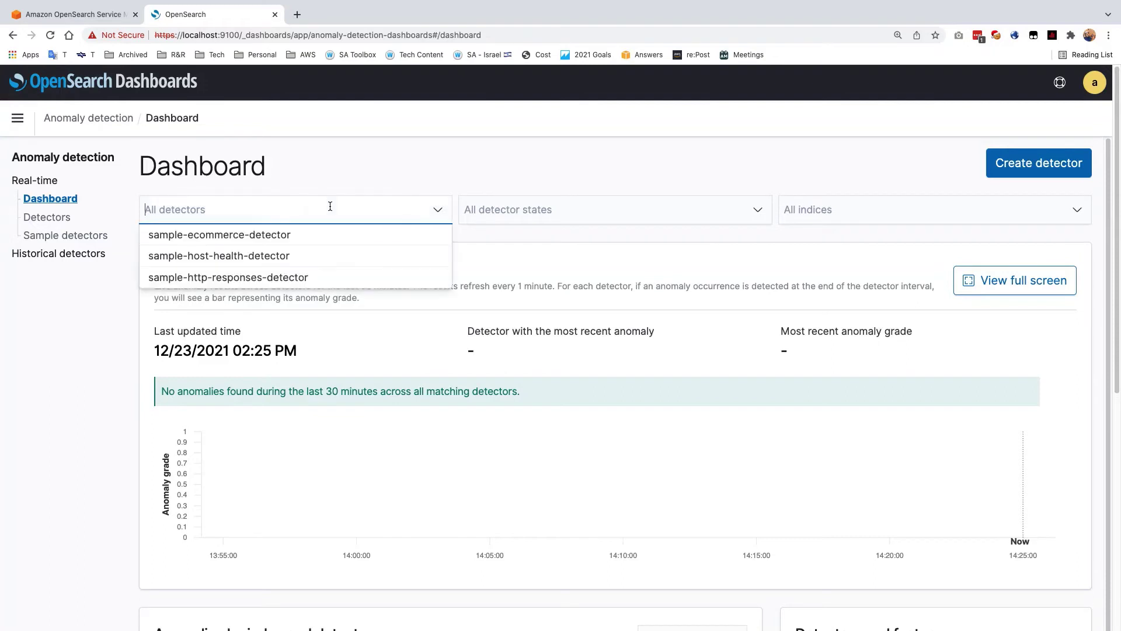
left_click(388, 175)
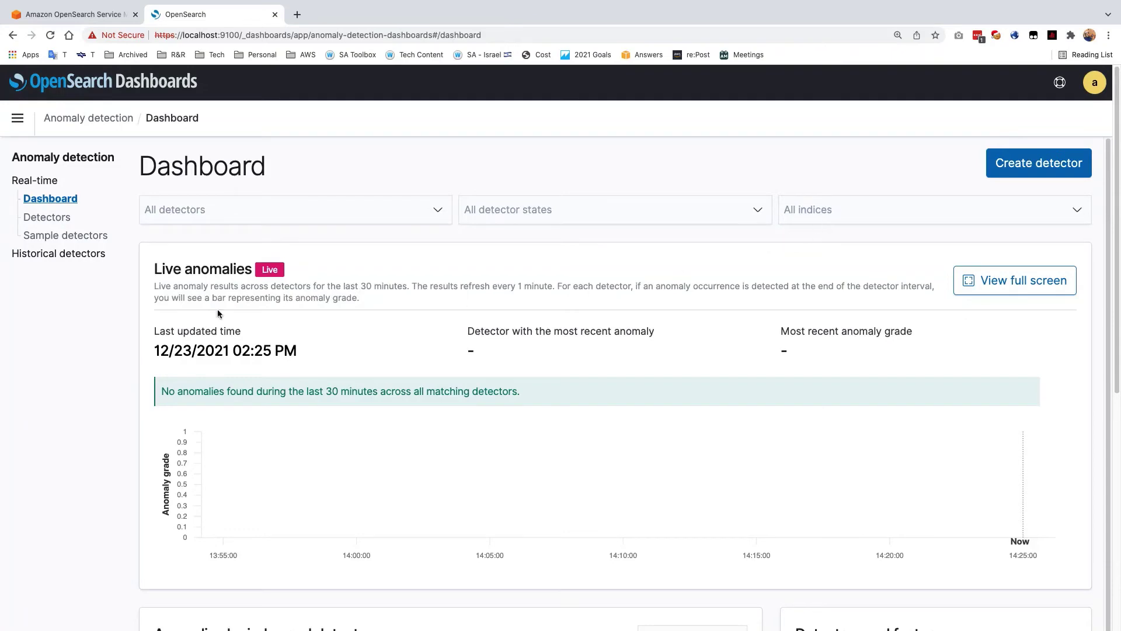
Step: Show the anomalies by index and detector for the last 7 days on the anomaly dashboard
scroll(130, 433, "down", 1)
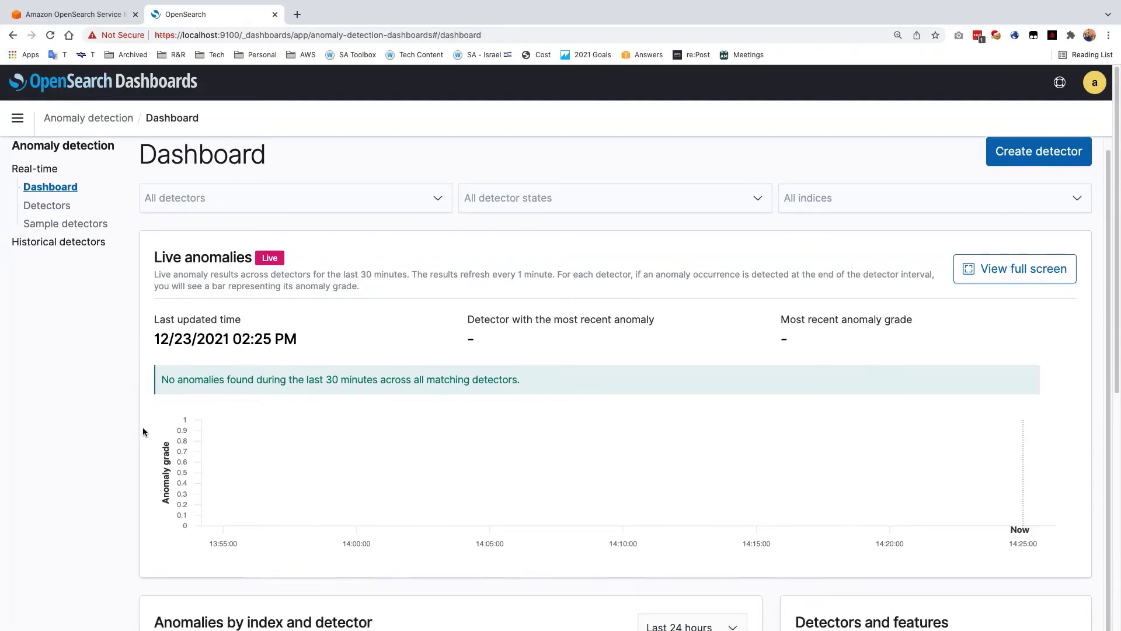
scroll(223, 430, "down", 3)
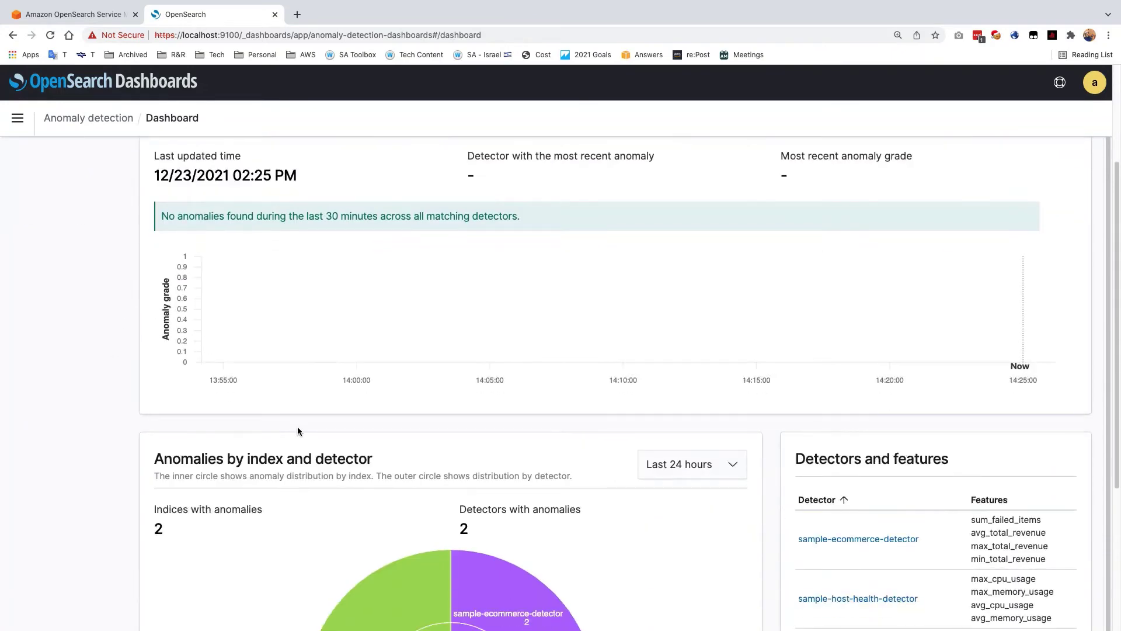
scroll(298, 431, "down", 2)
left_click(671, 346)
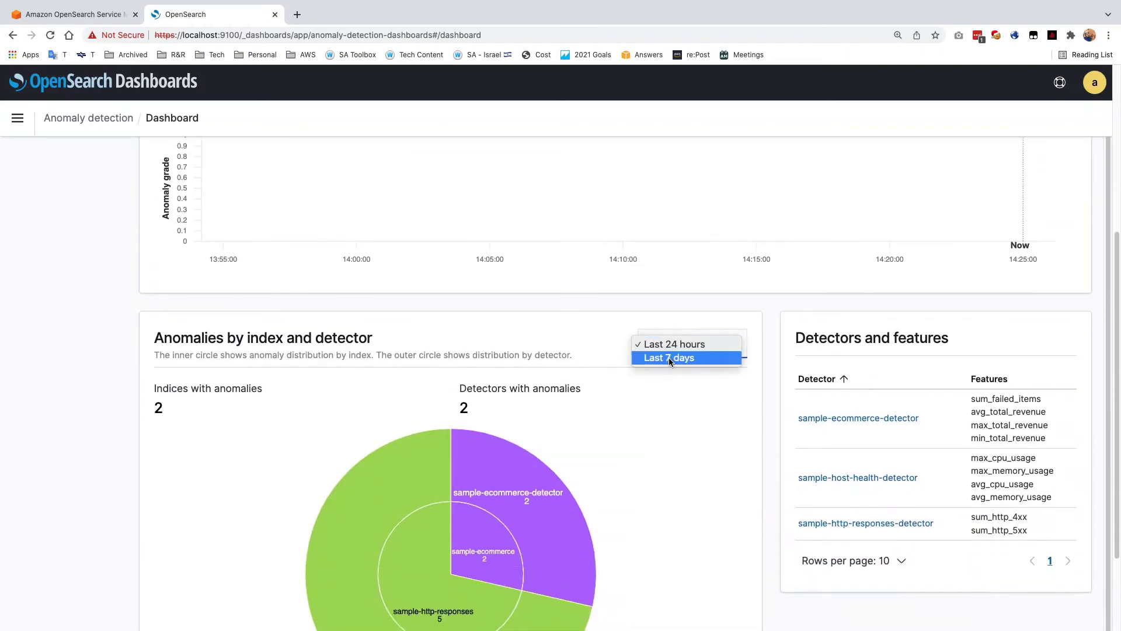
left_click(669, 357)
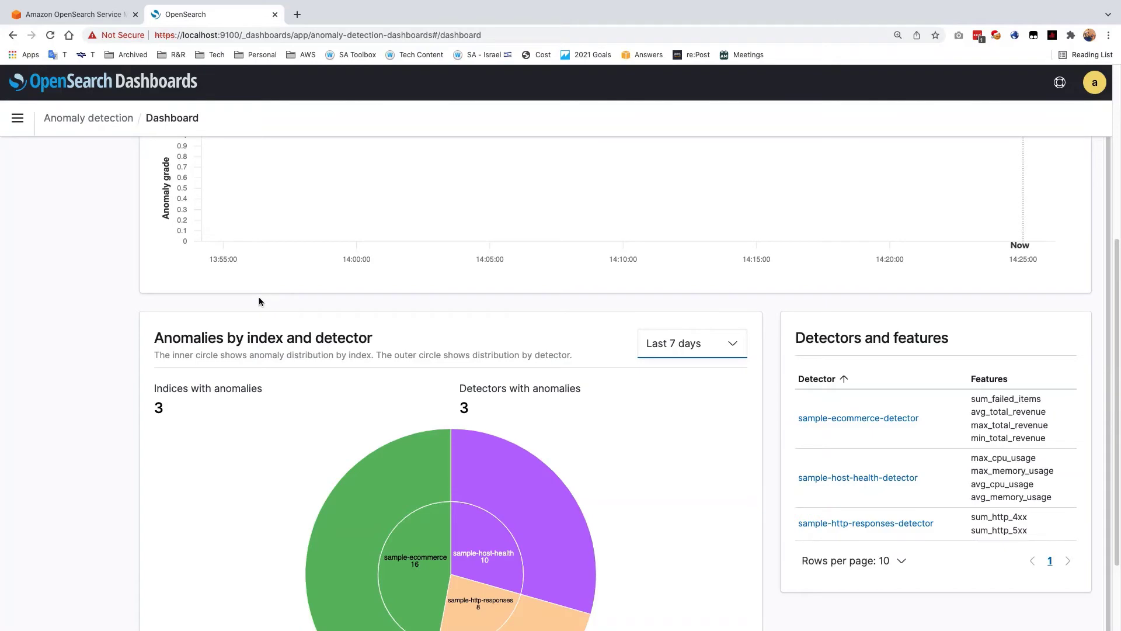
scroll(259, 299, "up", 5)
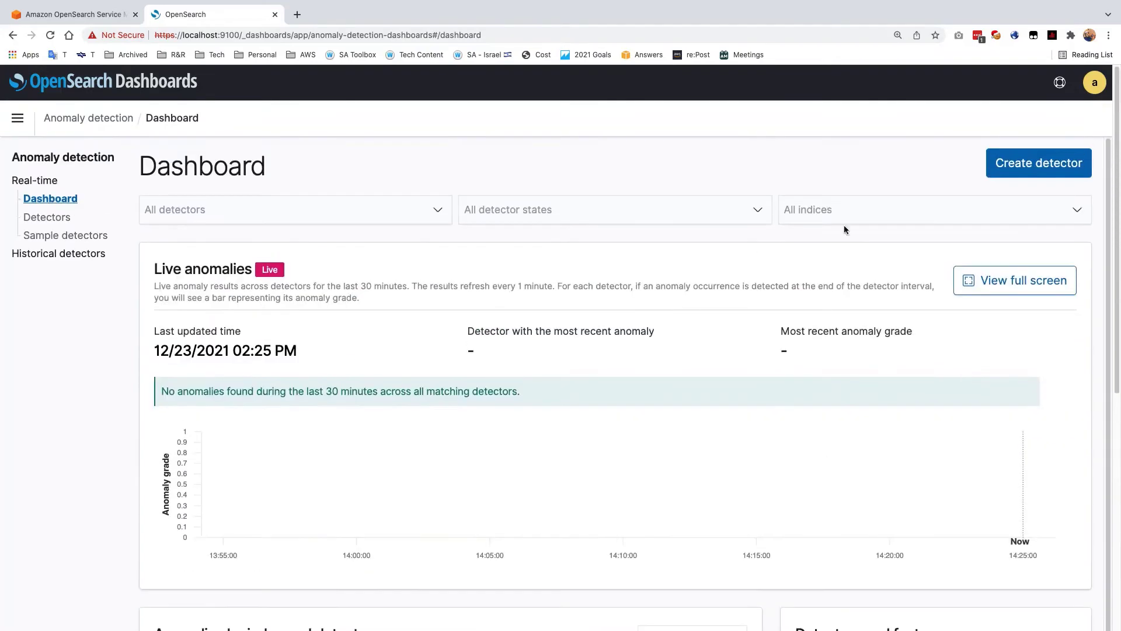
Step: Start a new anomaly detector with "demo" as both its name and its description
left_click(1033, 164)
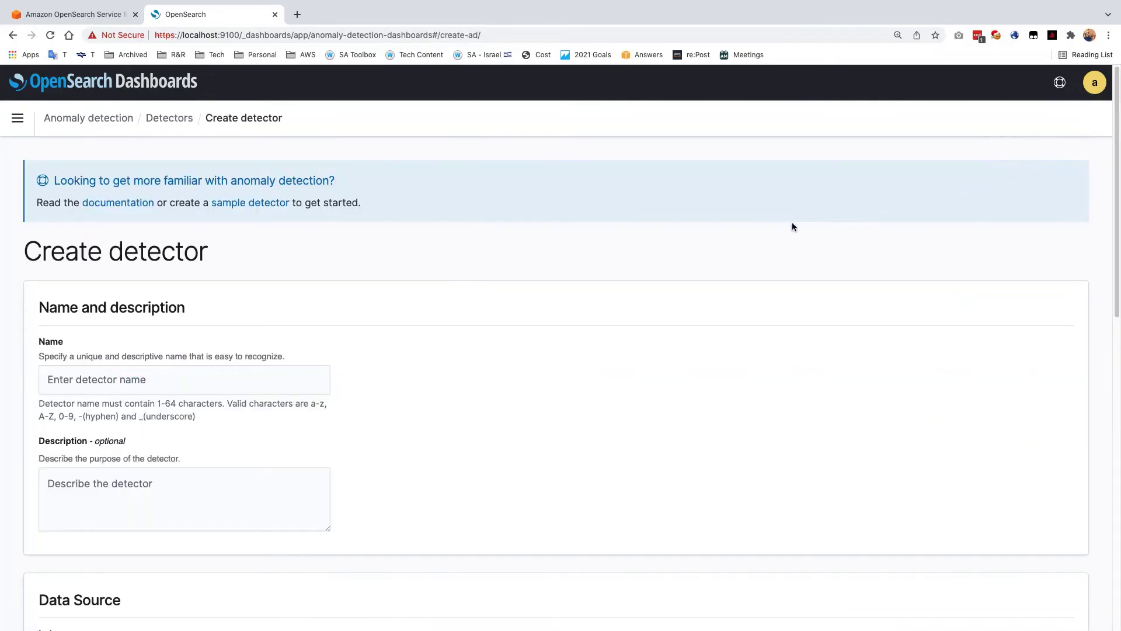
left_click(51, 381)
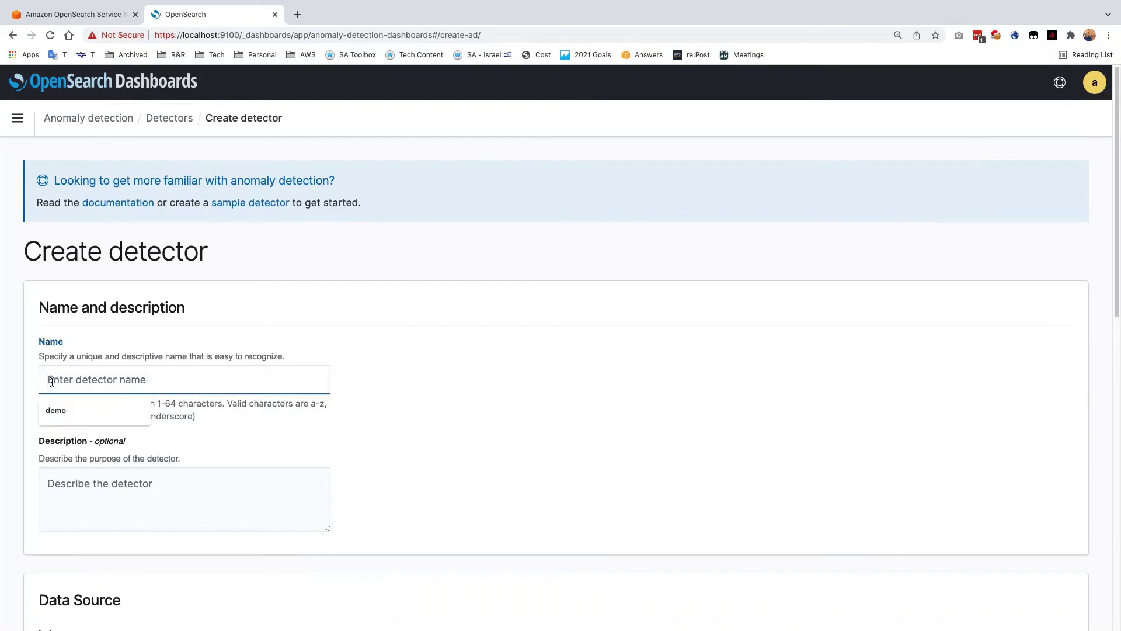
left_click(55, 410)
left_click(54, 486)
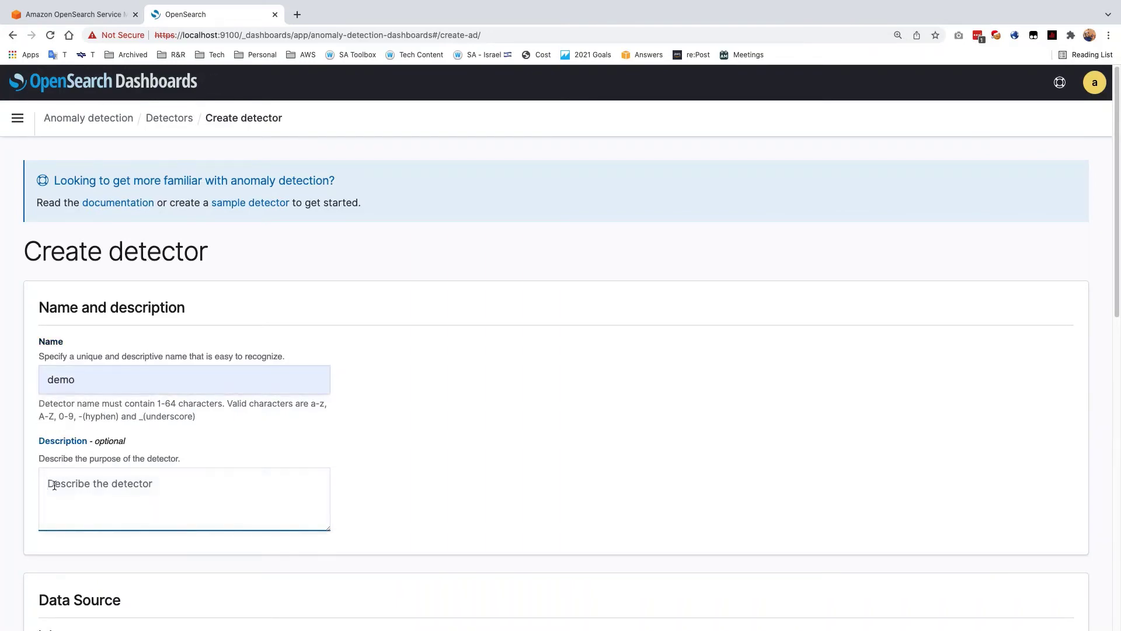
type("demo")
Step: Set the detector's data source to the sample-http-responses index with timestamp as the timestamp field
scroll(100, 300, "down", 5)
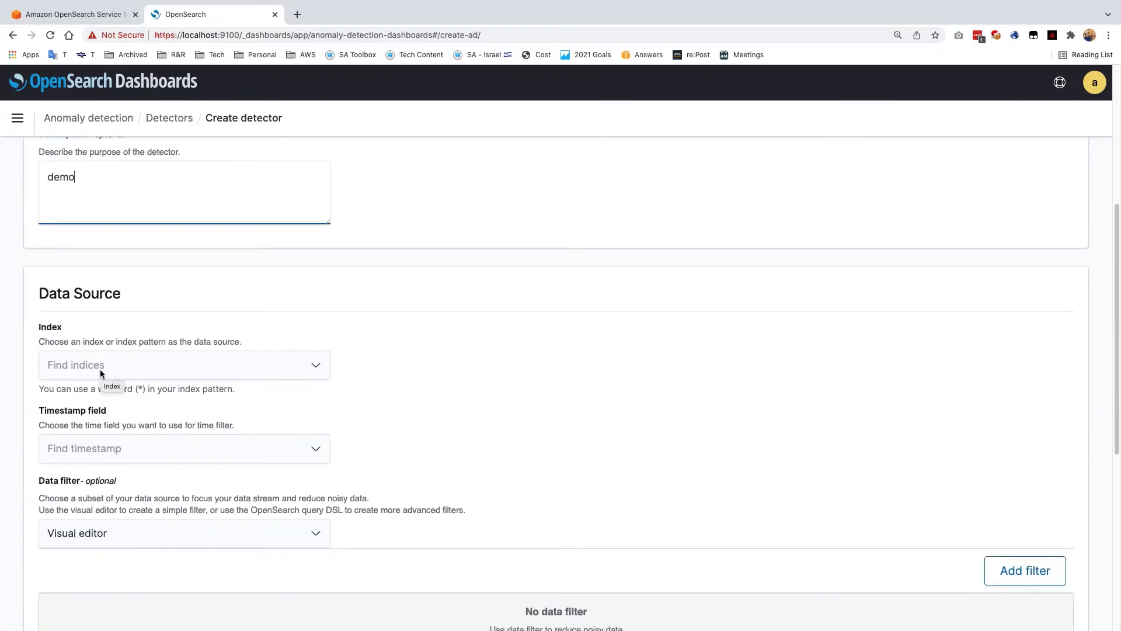
left_click(108, 361)
type("samp")
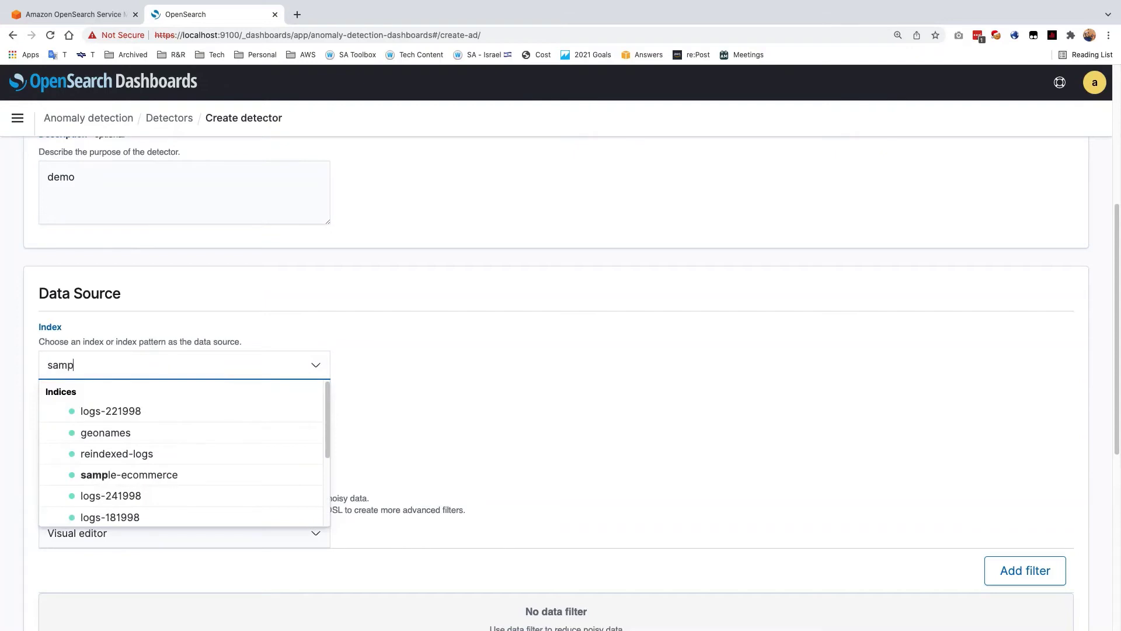
type("le")
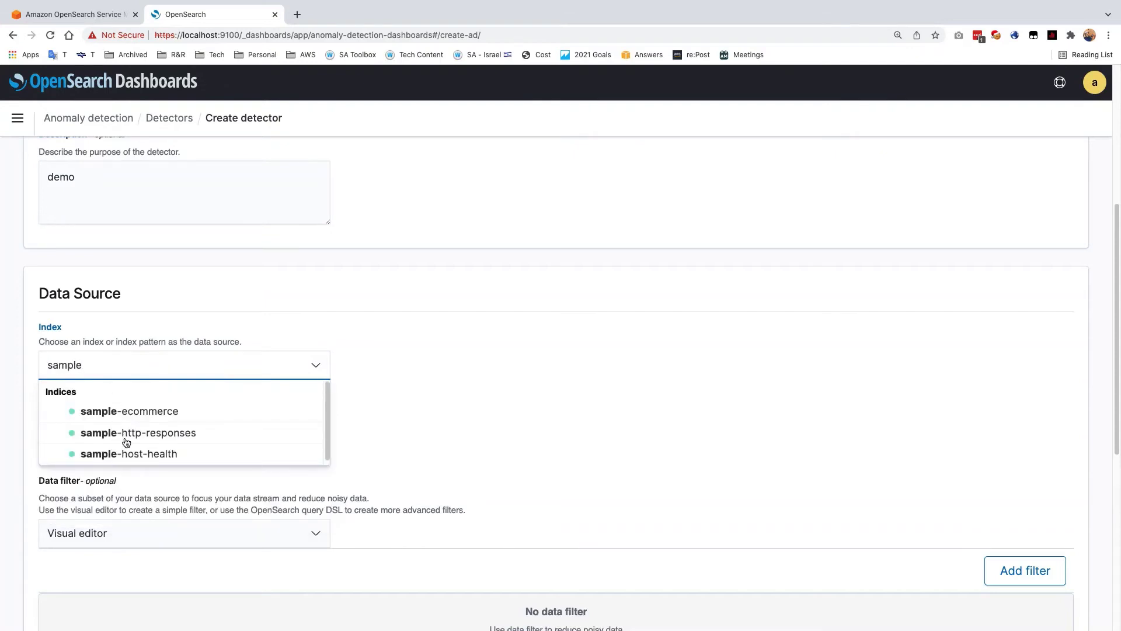
left_click(126, 442)
scroll(124, 443, "down", 2)
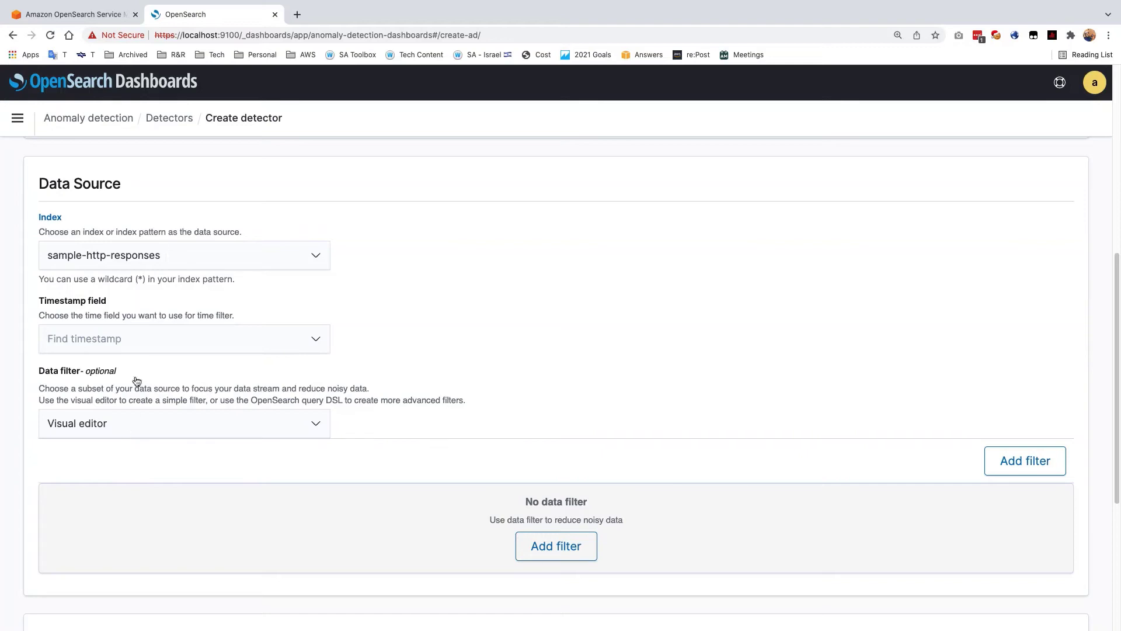
left_click(134, 339)
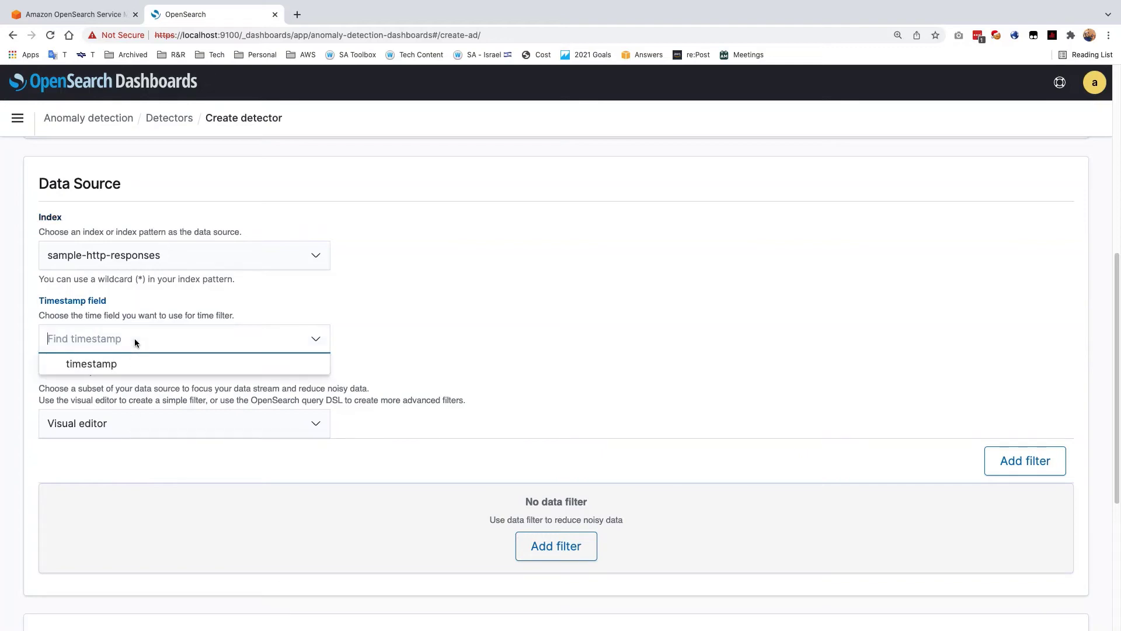
left_click(115, 364)
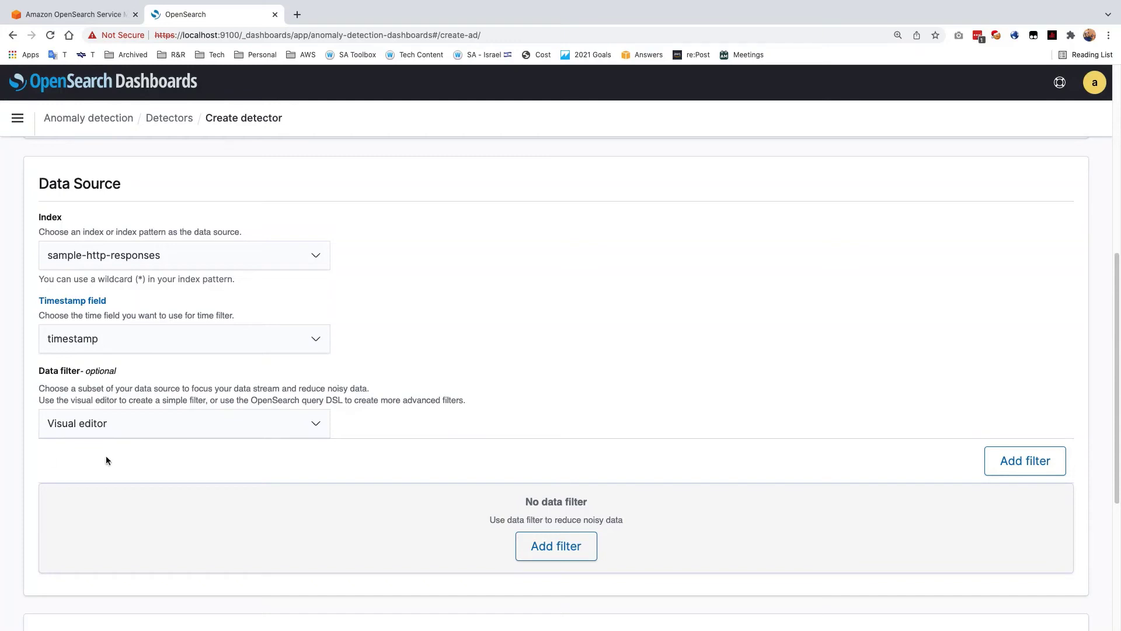
Step: Check the data filter types, keep Visual editor without any filter, and create the detector
left_click(129, 428)
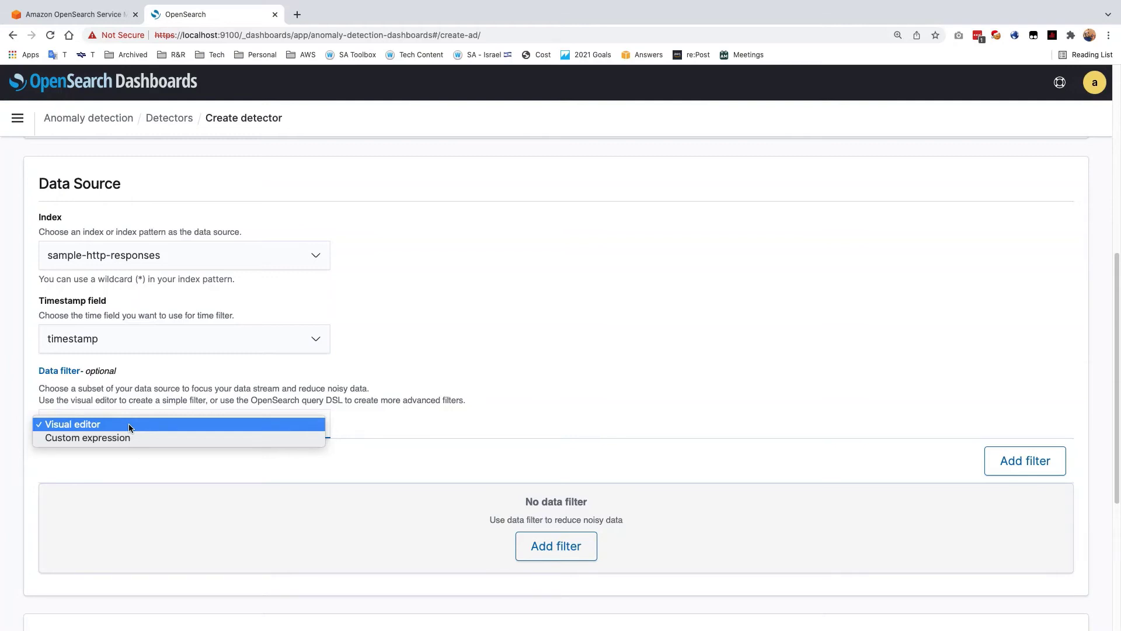
left_click(130, 504)
scroll(130, 505, "down", 5)
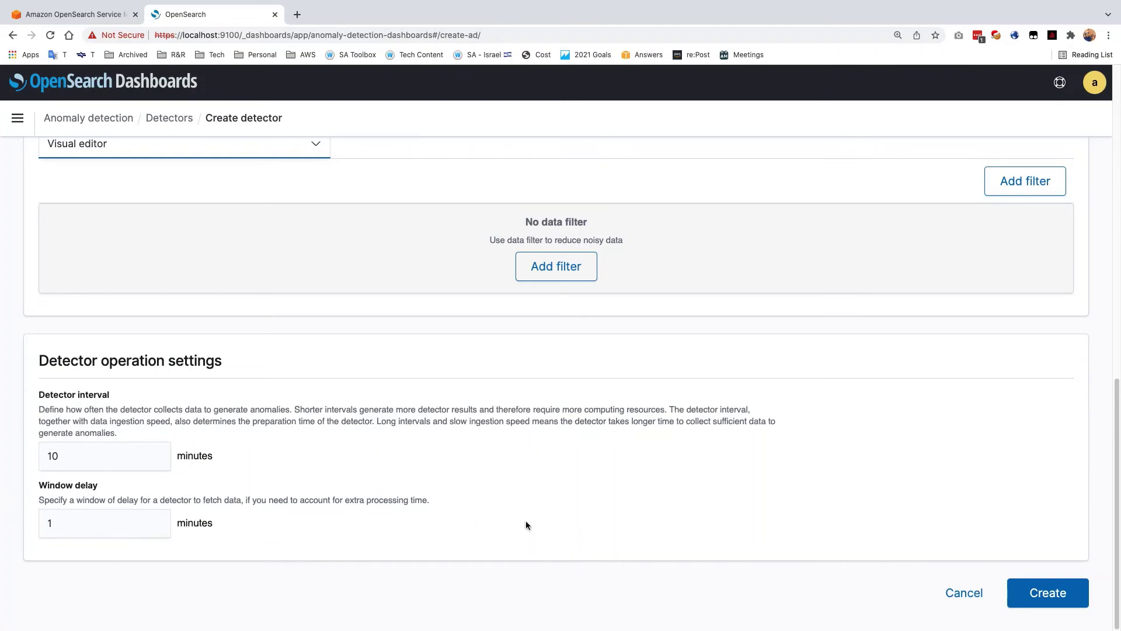
left_click(1051, 597)
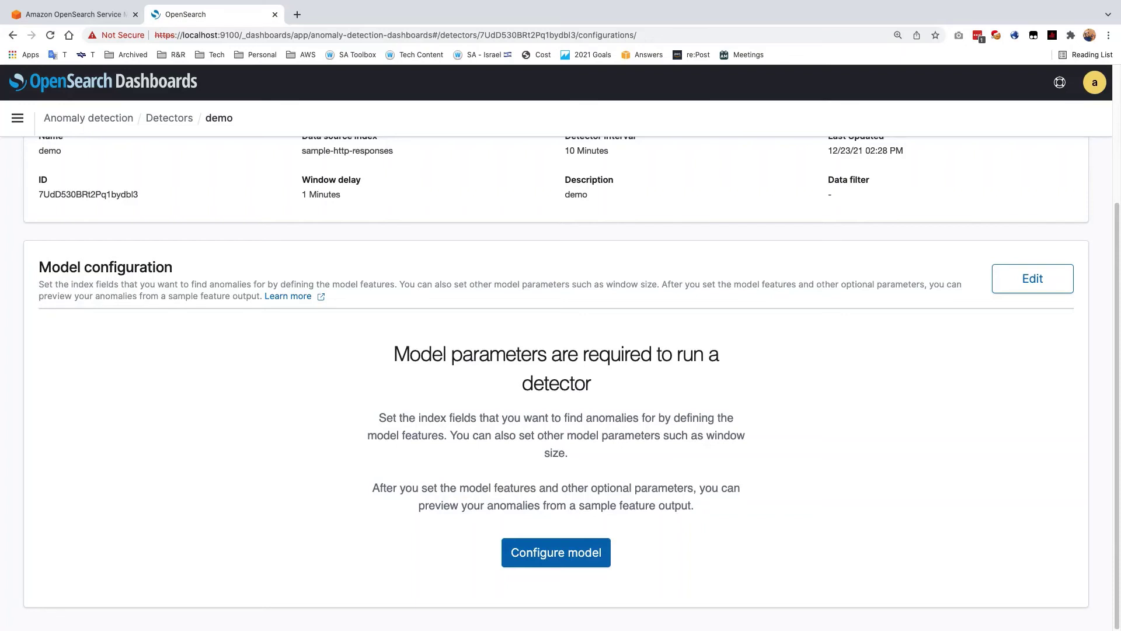
Step: Configure the detector's model with a first feature named 4xx that uses the sum() aggregation of the http_4xx field
left_click(552, 555)
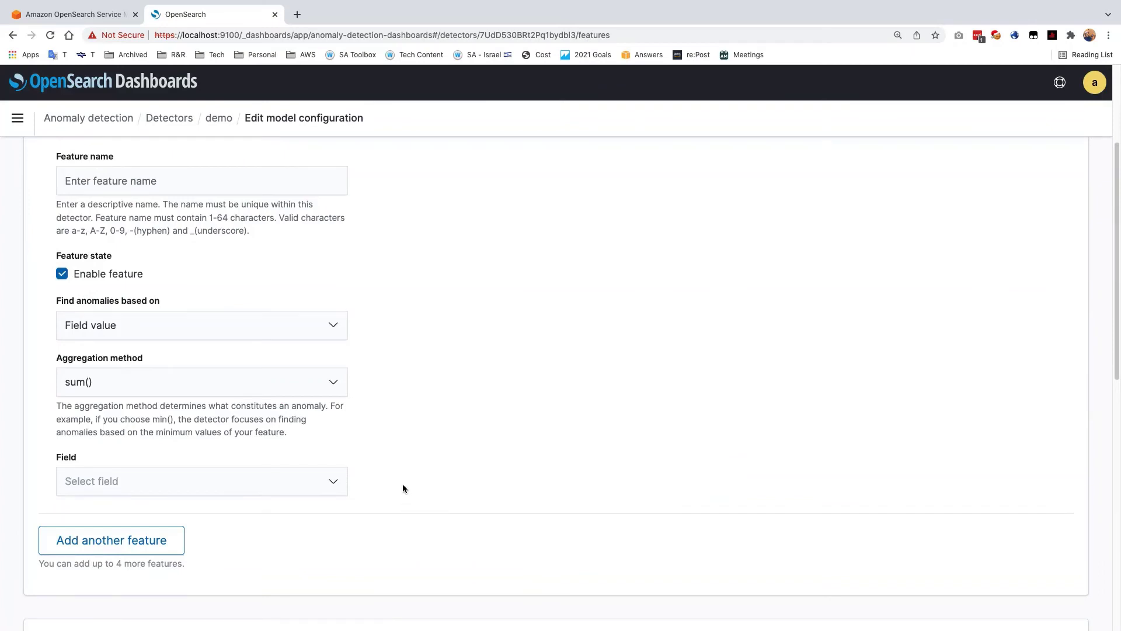
left_click(169, 184)
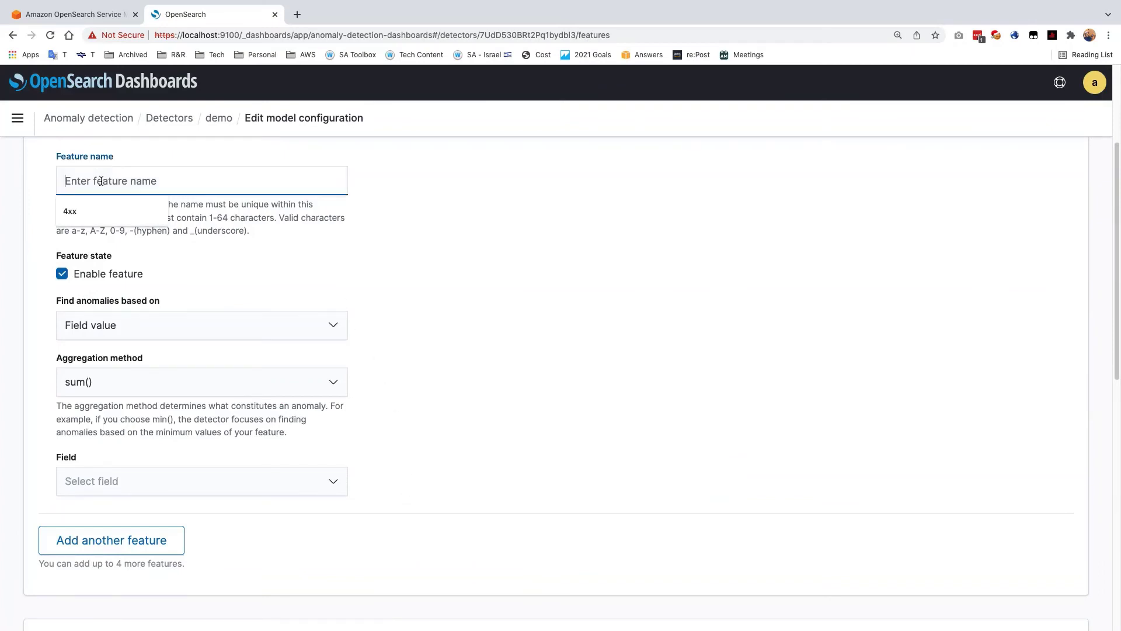
left_click(70, 212)
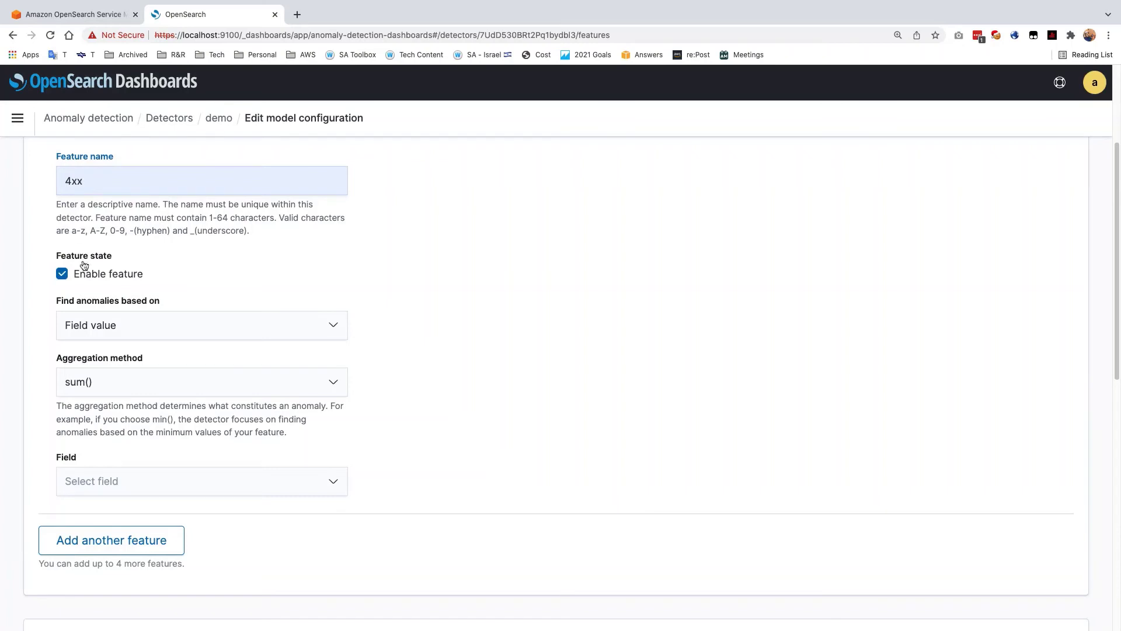
left_click(103, 480)
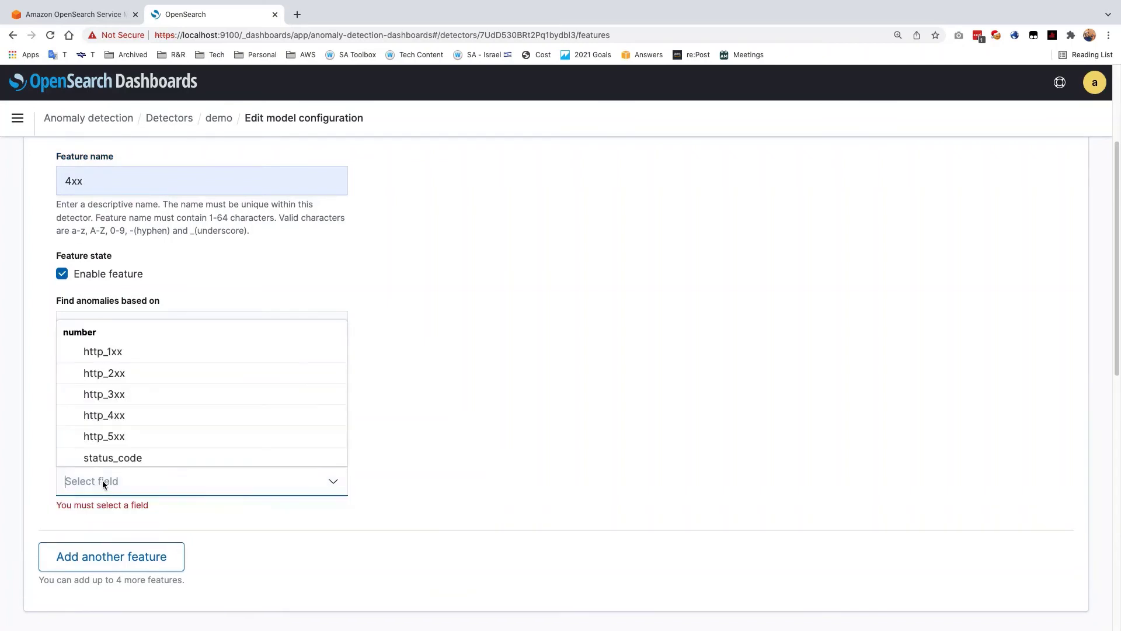
left_click(110, 416)
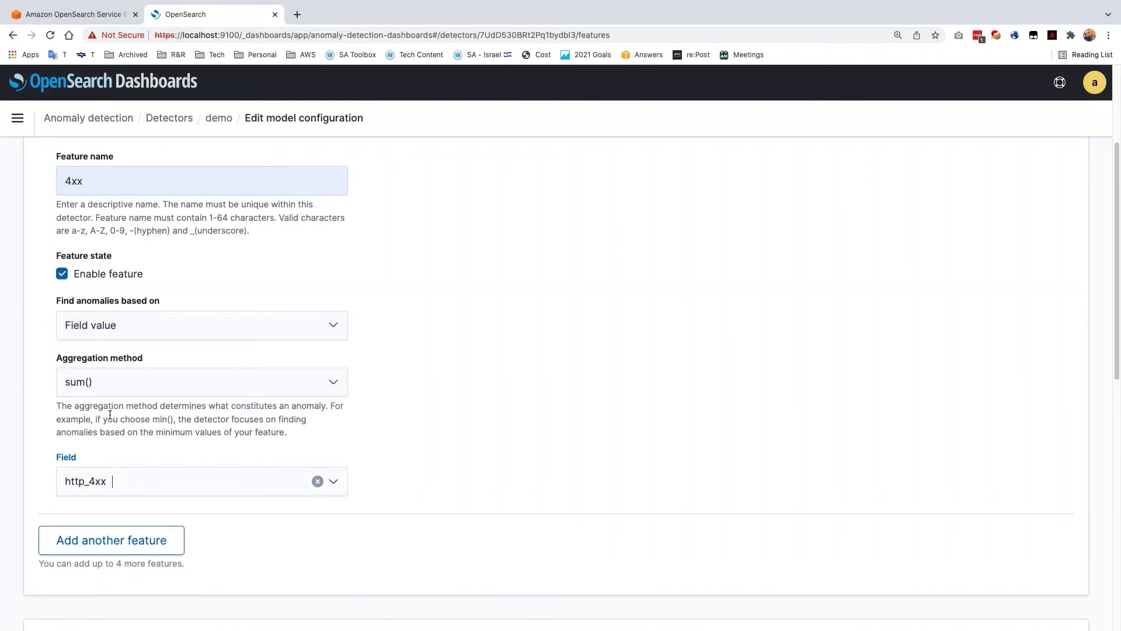
left_click(128, 374)
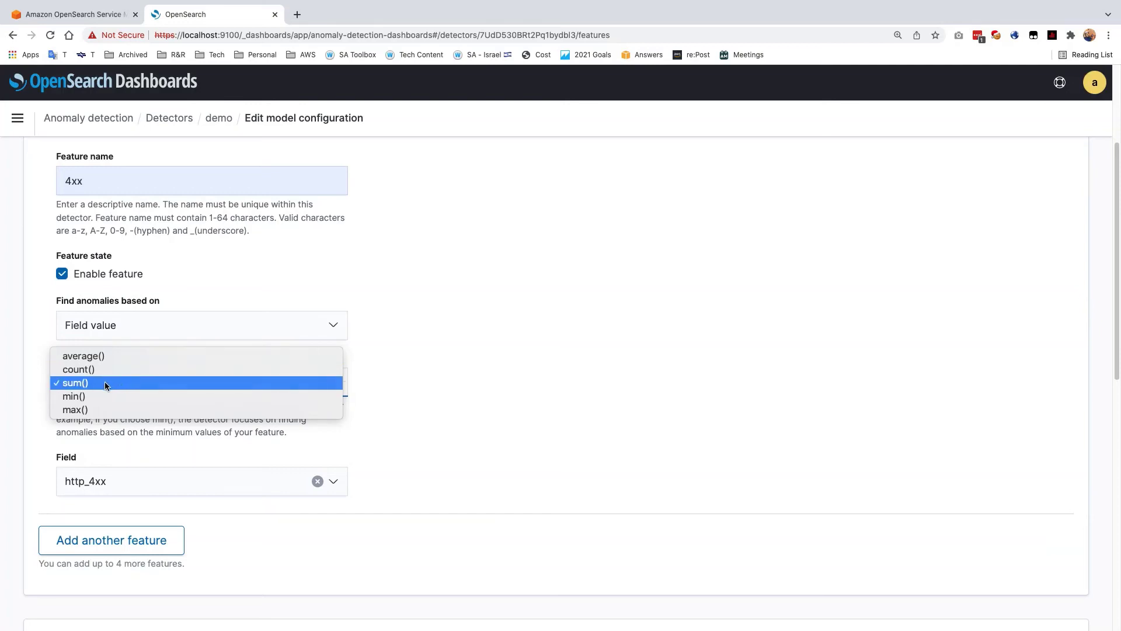
left_click(104, 383)
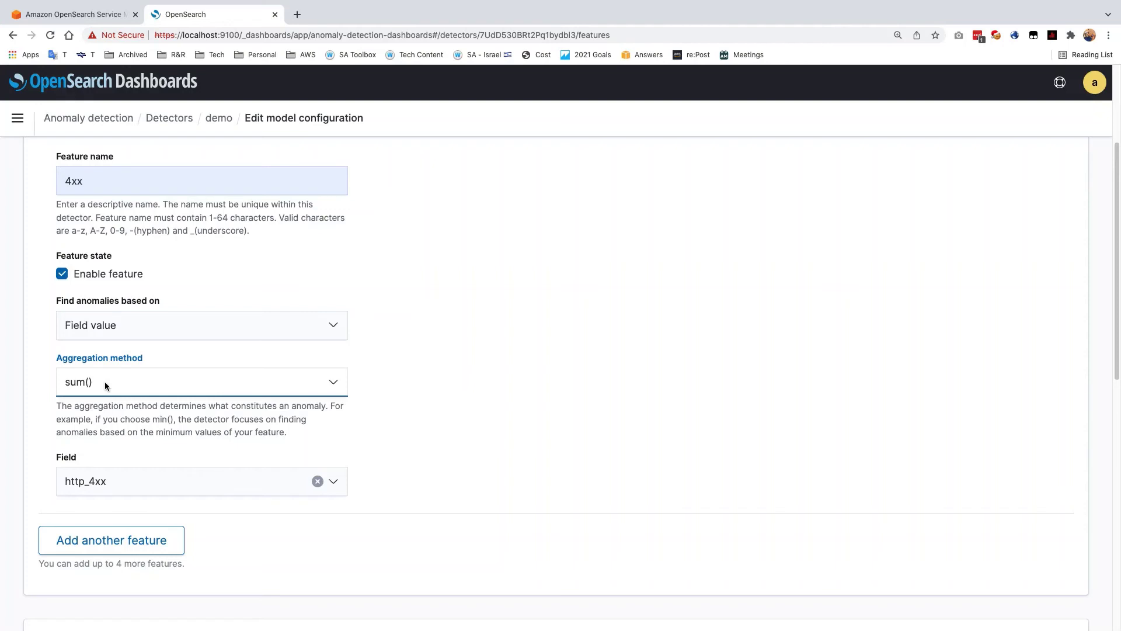
Step: Add a second feature named 5xx to the model, based on the sum() of the http_5xx field
scroll(104, 381, "down", 4)
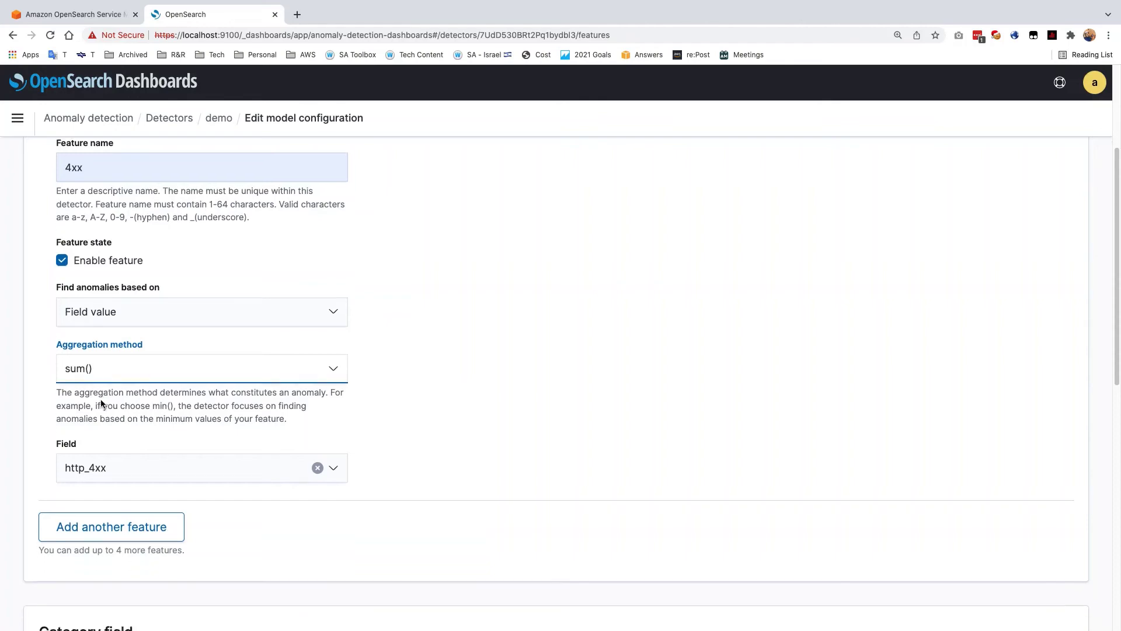
left_click(95, 311)
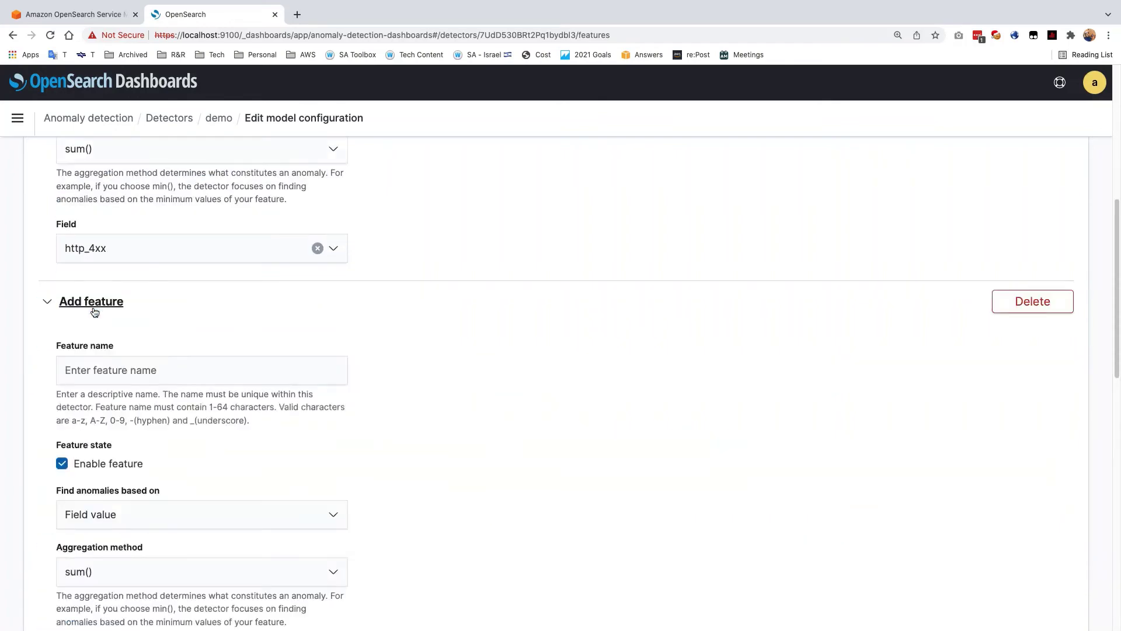
left_click(104, 370)
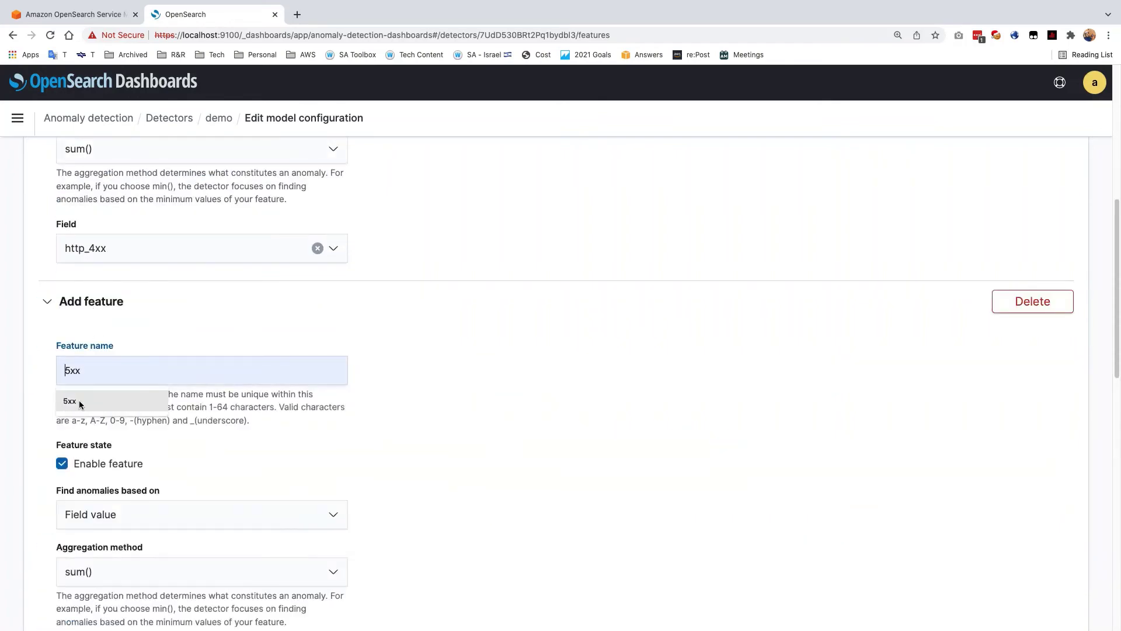
left_click(79, 401)
scroll(80, 427, "down", 3)
scroll(80, 427, "down", 2)
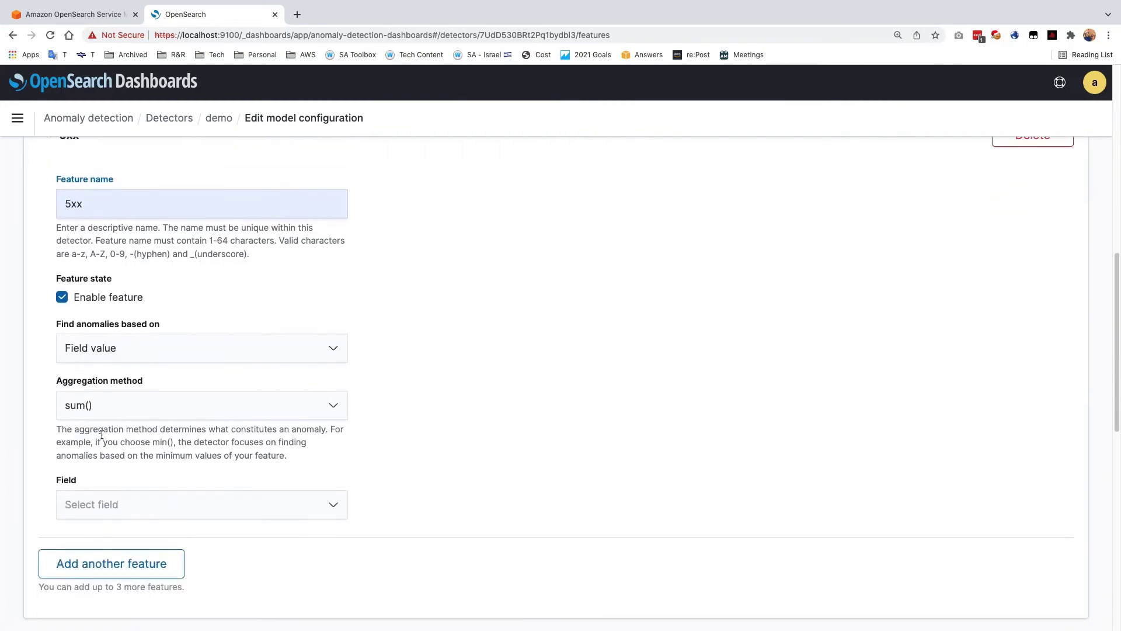
left_click(100, 503)
left_click(102, 464)
Step: Generate a preview of sample anomalies for the demo detector's 4xx and 5xx features, leaving the category field and advanced settings as they are
scroll(102, 468, "down", 5)
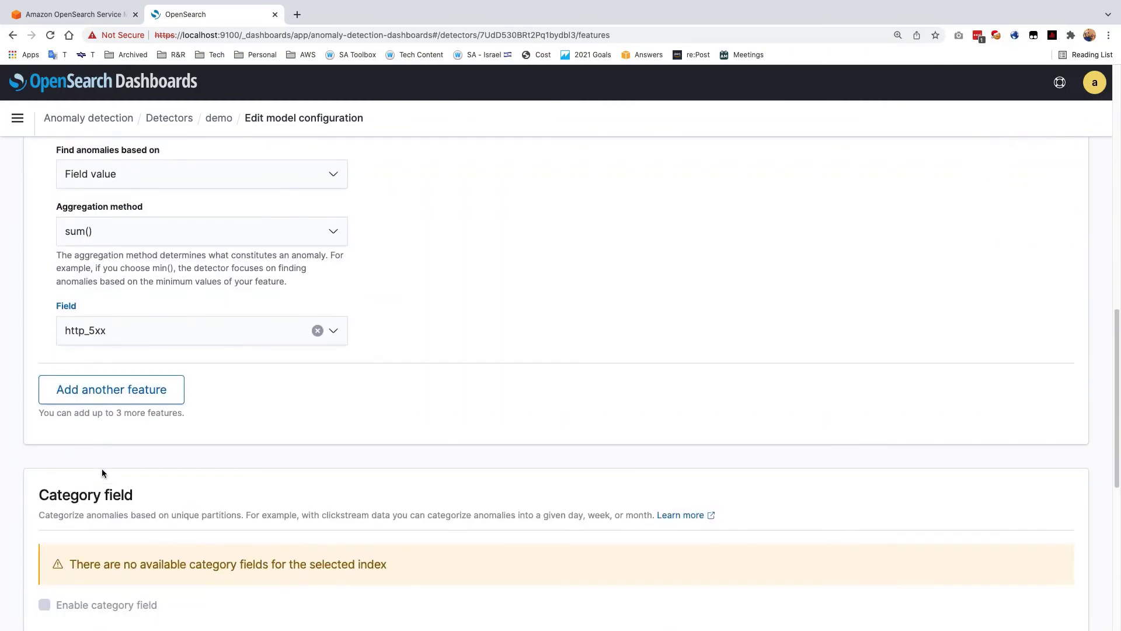
scroll(102, 471, "down", 1)
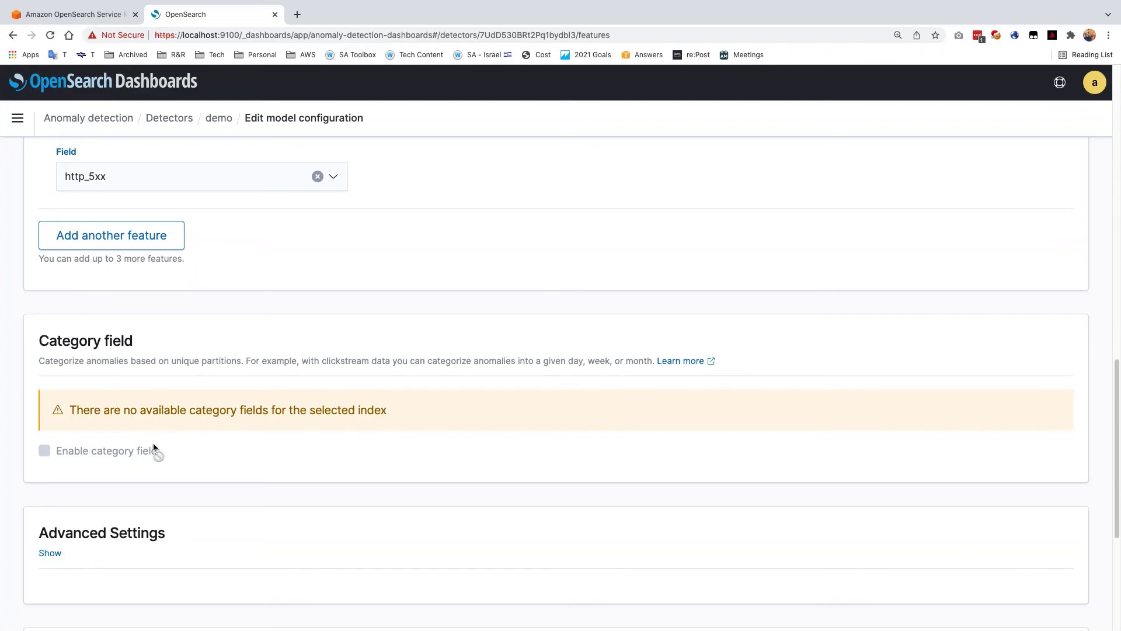
scroll(155, 448, "down", 5)
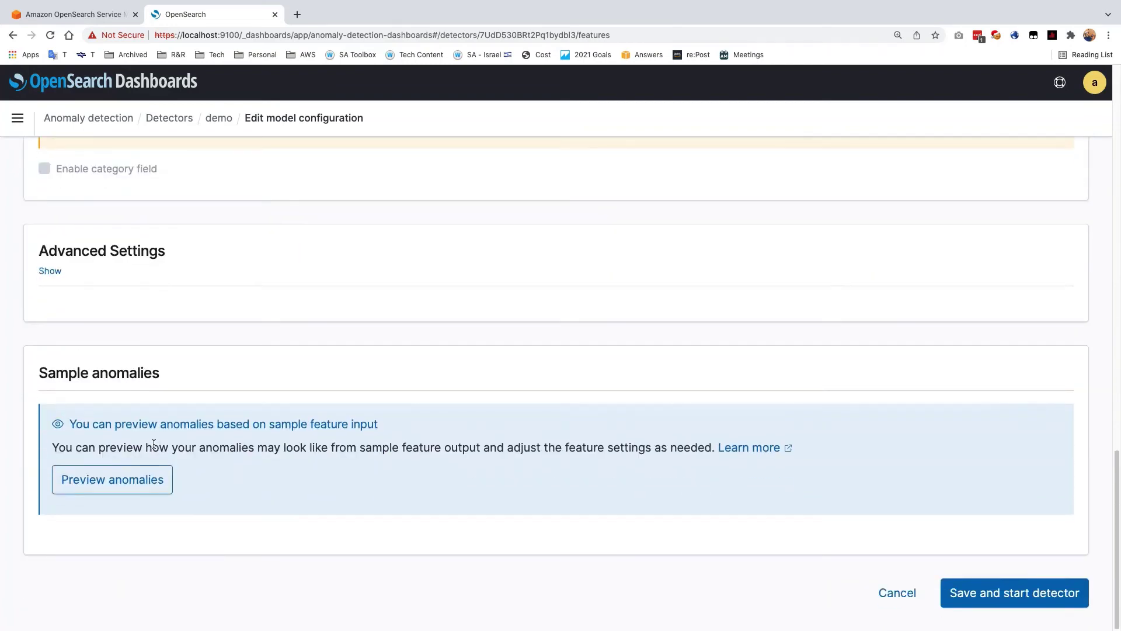
left_click(122, 481)
scroll(122, 482, "down", 3)
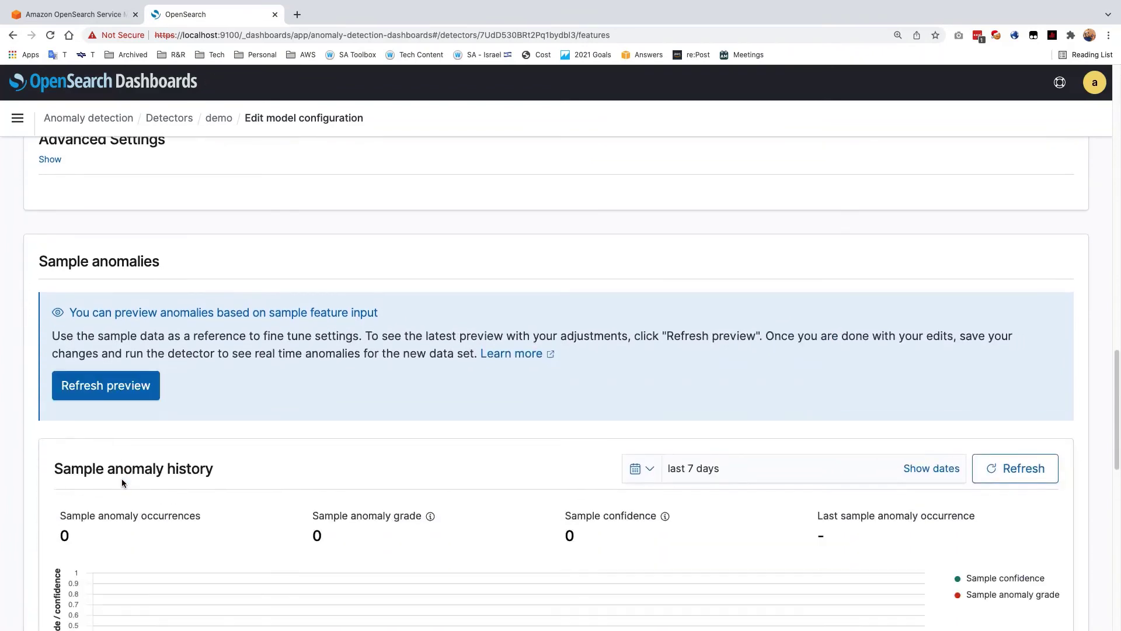
scroll(121, 480, "down", 2)
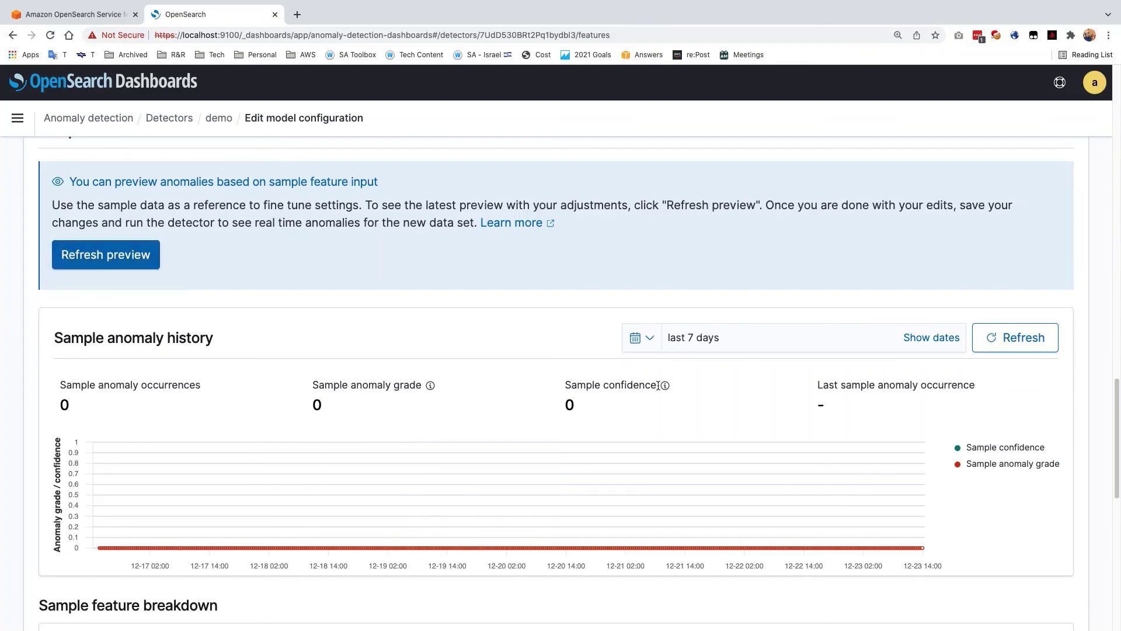
Step: Set the time range of the sample anomaly history to the last 12 days
left_click(702, 345)
left_click(650, 340)
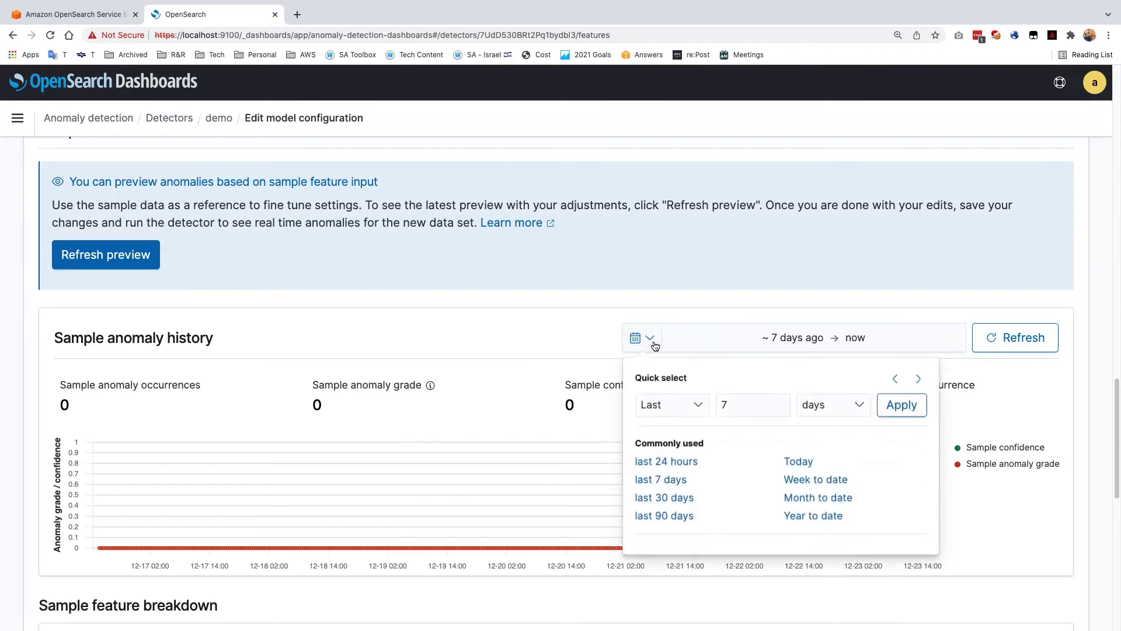
left_click(780, 402)
left_click(780, 402)
left_click(780, 401)
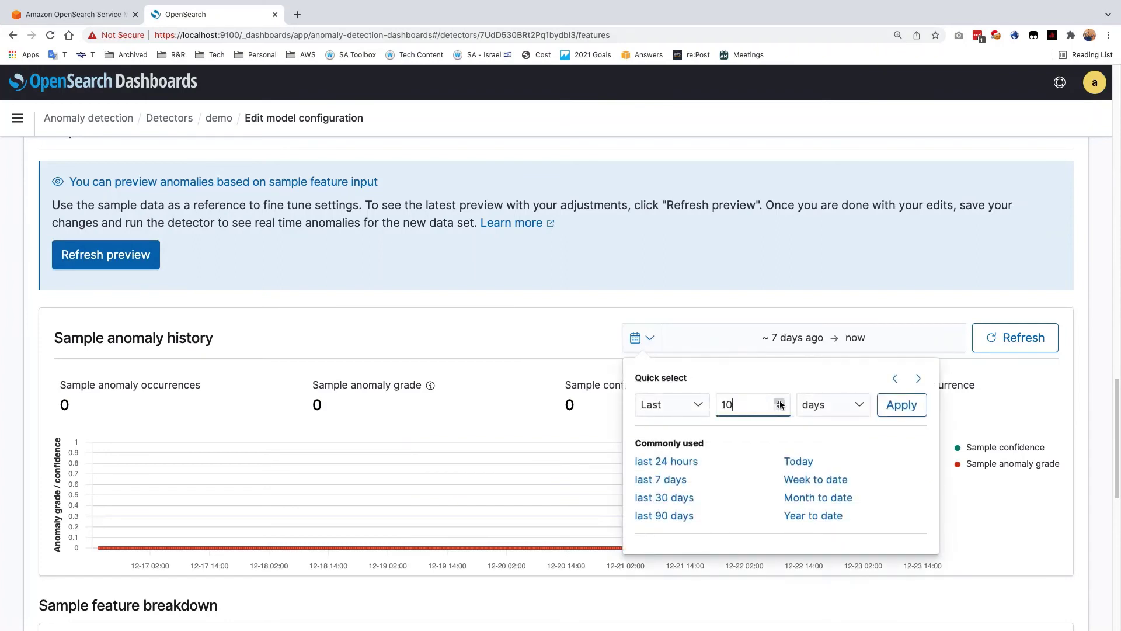
left_click(780, 402)
left_click(780, 402)
left_click(902, 405)
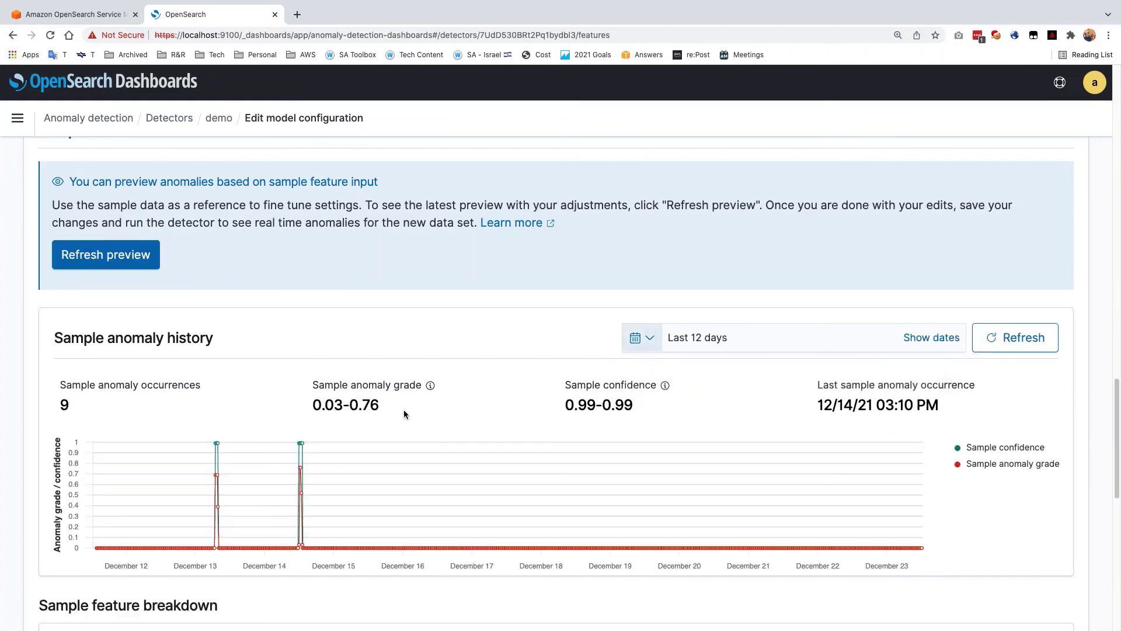
Step: Examine the sample anomaly history and the sample feature breakdown charts for 4xx and 5xx
scroll(404, 409, "down", 3)
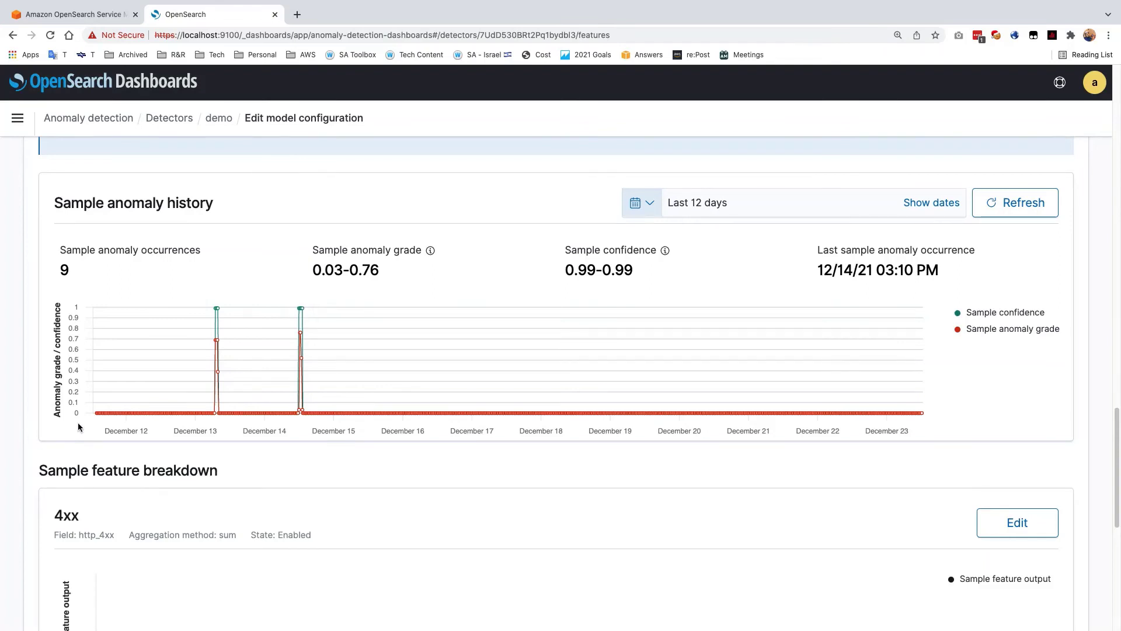
mouse_move(215, 311)
scroll(198, 480, "down", 4)
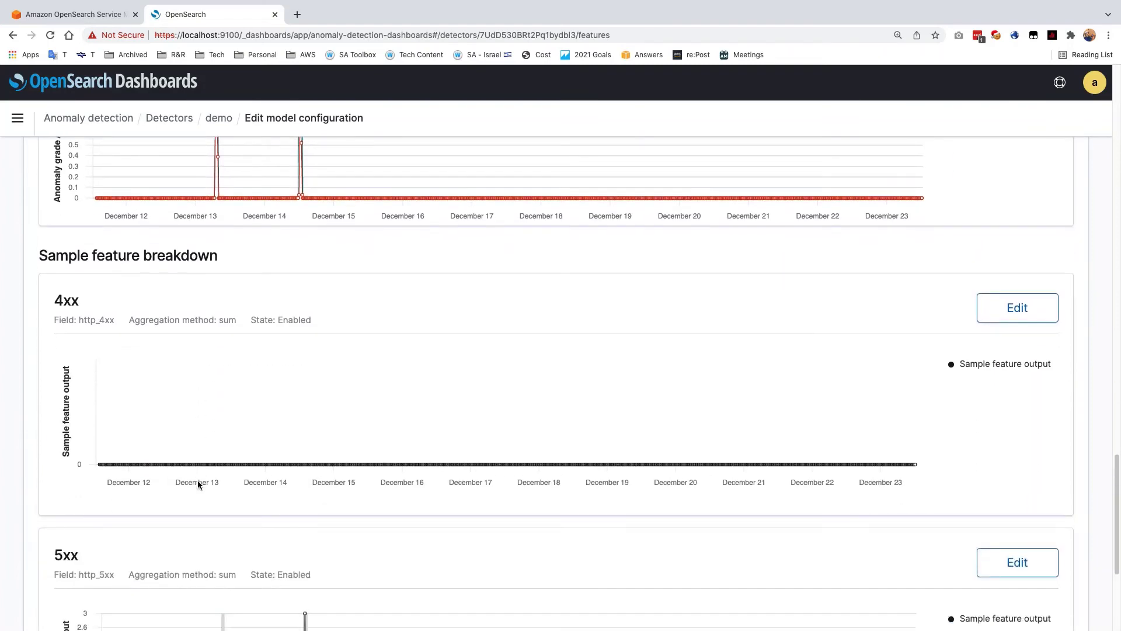
scroll(198, 480, "down", 2)
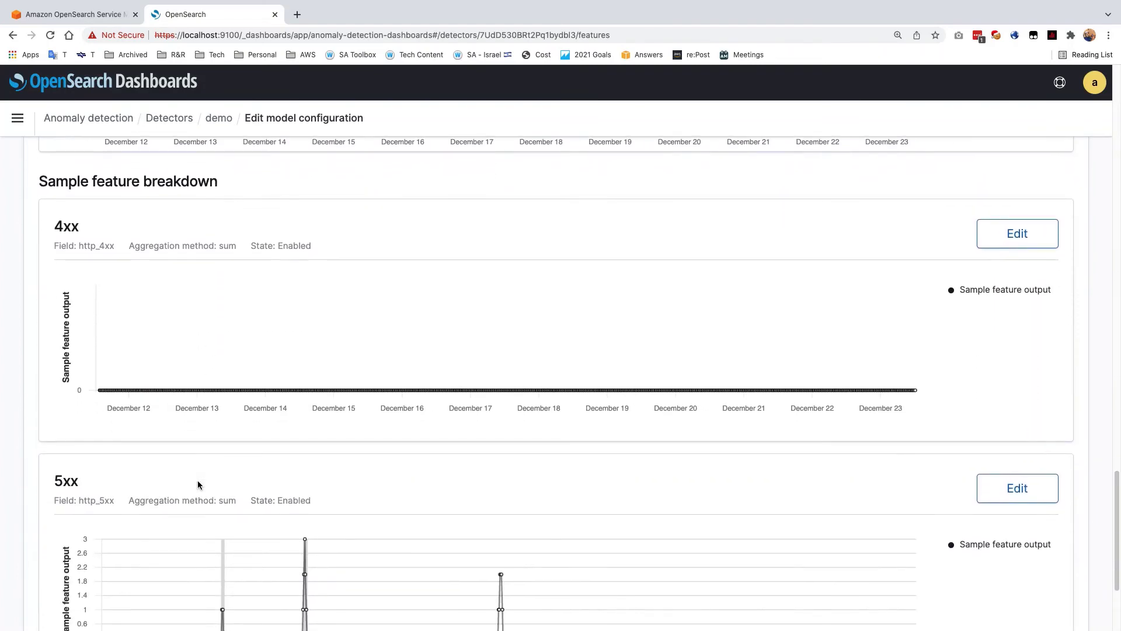
scroll(197, 484, "down", 3)
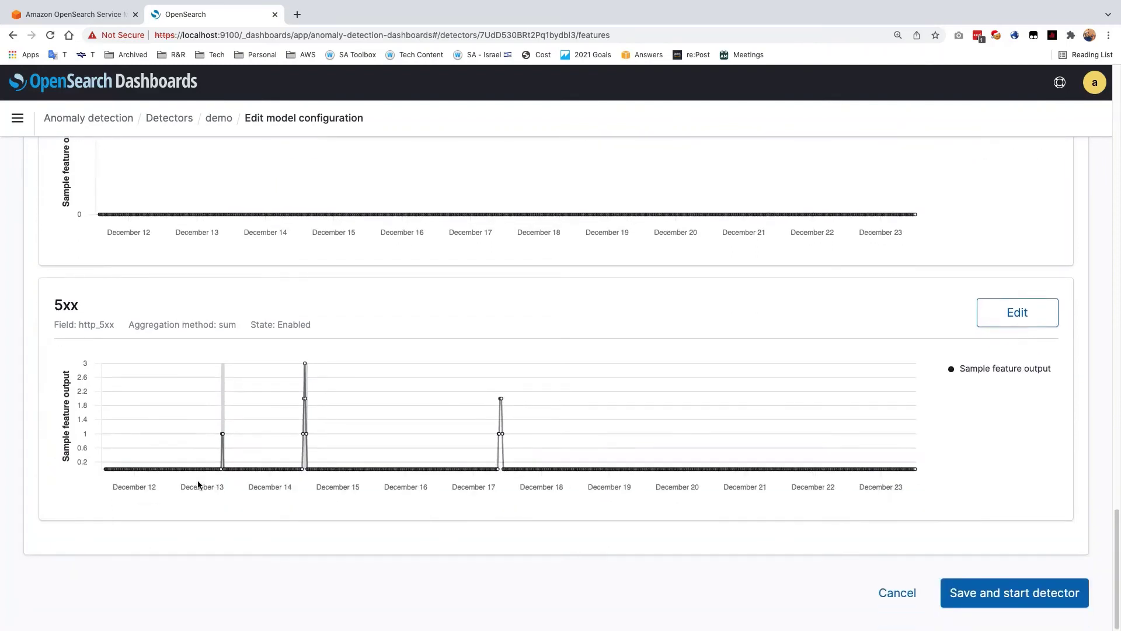
scroll(198, 482, "up", 2)
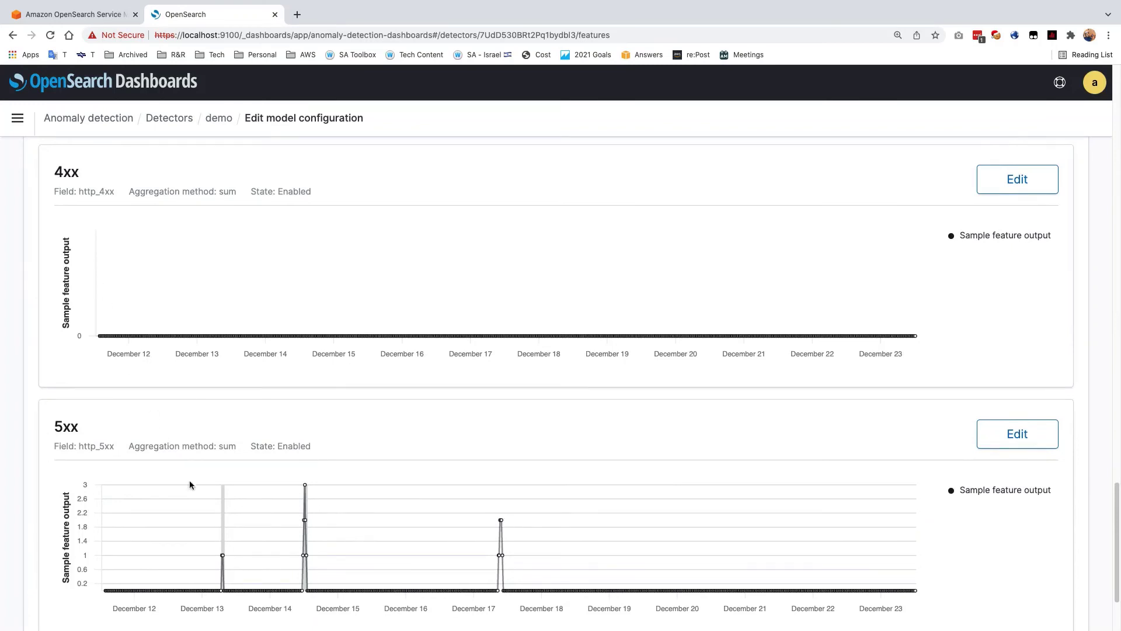
mouse_move(307, 572)
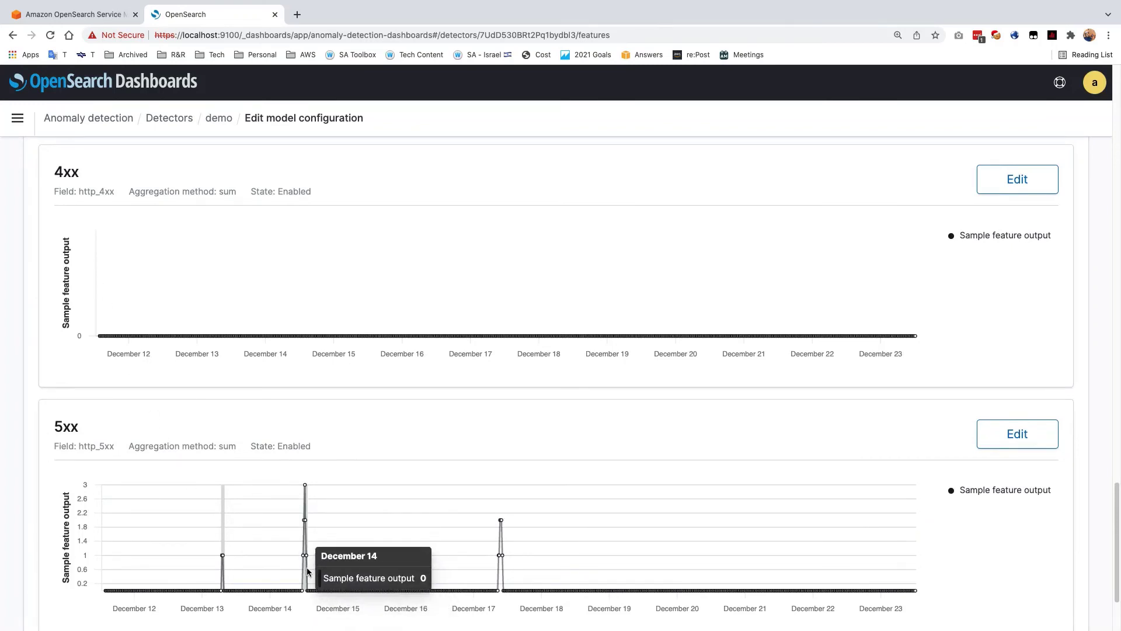
Step: Save the model configuration and start the detector with the option Automatically start detector (Recommended)
scroll(308, 571, "down", 2)
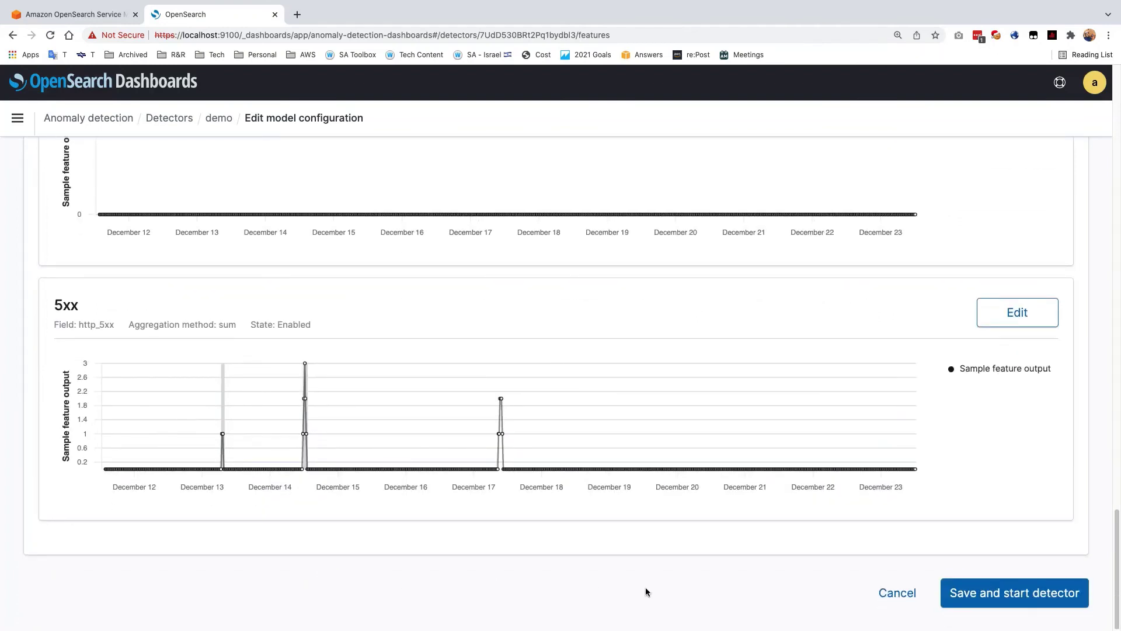
left_click(982, 594)
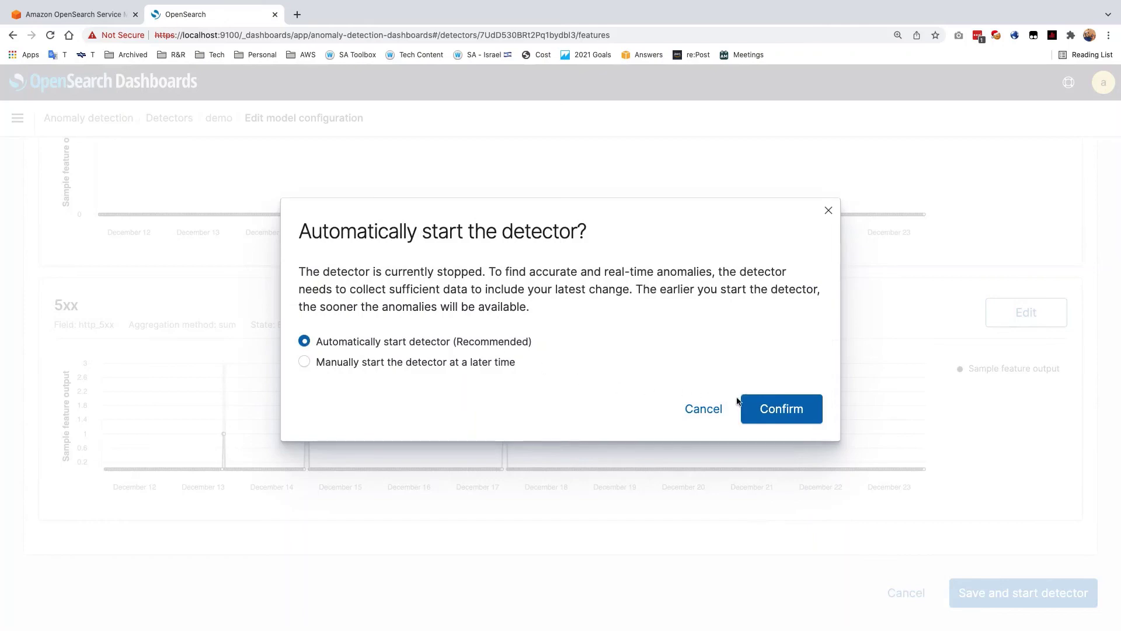
left_click(768, 410)
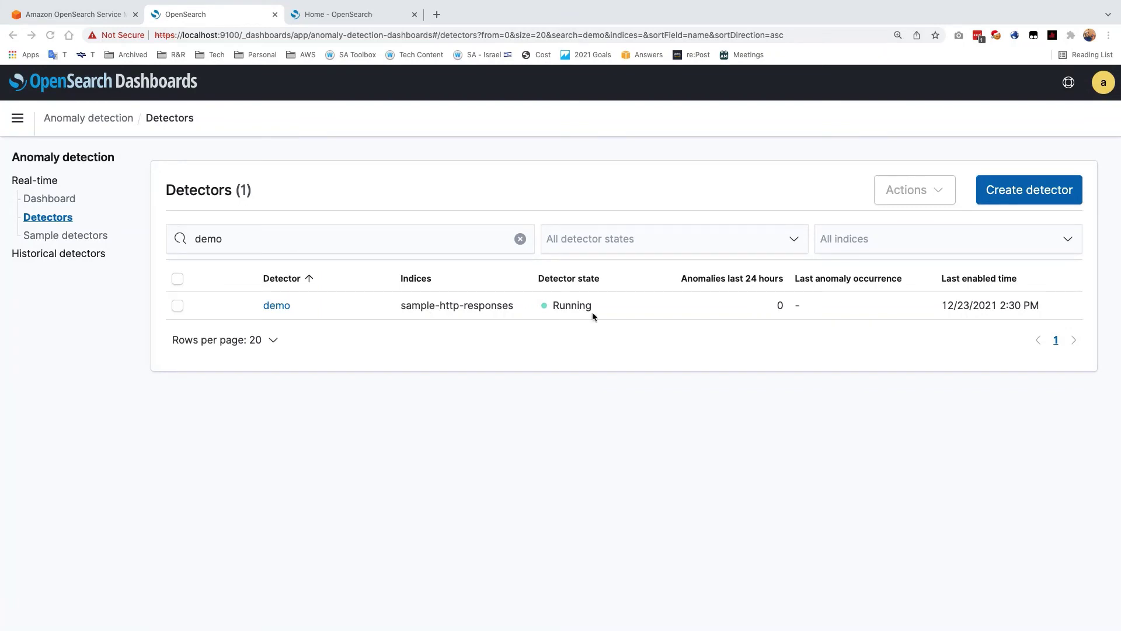
Step: Check the demo detector's state in the detectors list, and open its results to view the live anomalies and anomaly history
double_click(566, 306)
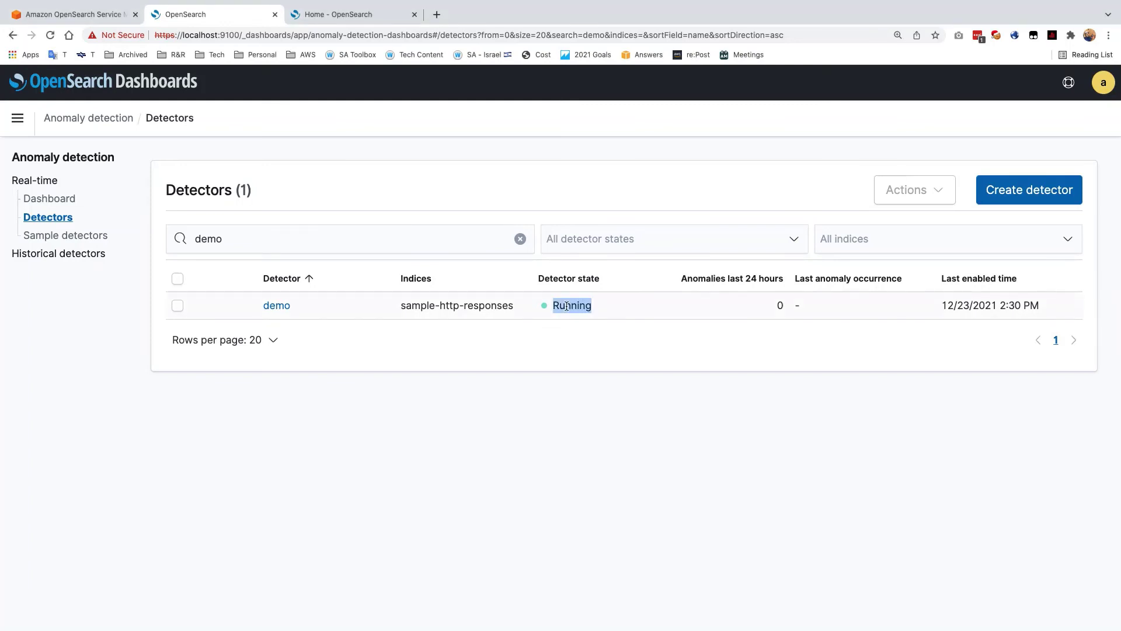
left_click(274, 306)
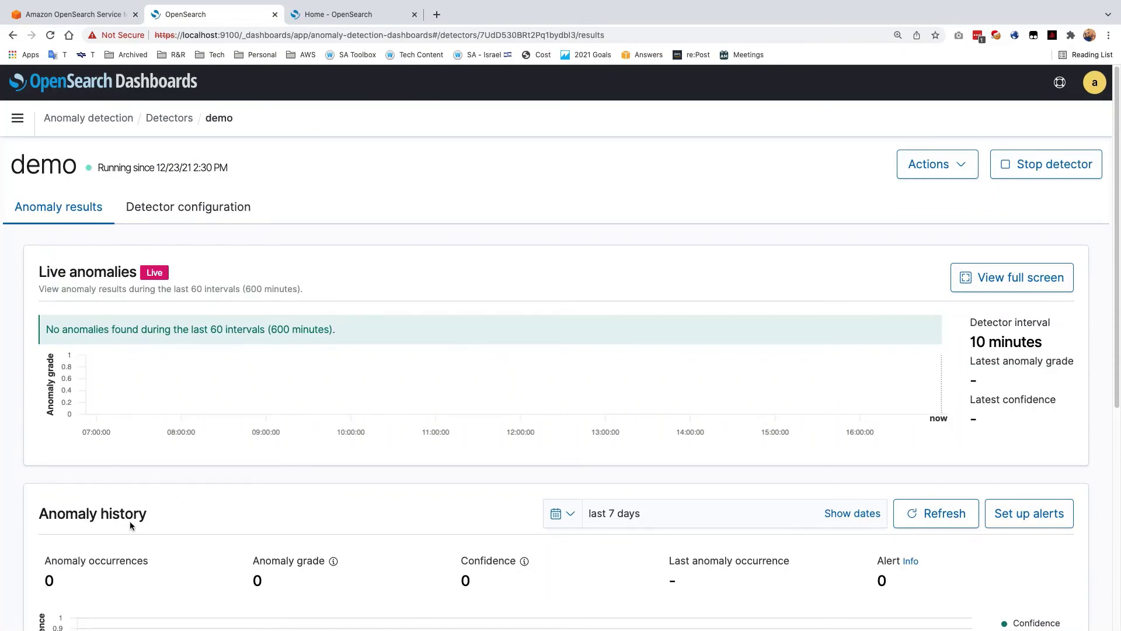
scroll(141, 523, "down", 4)
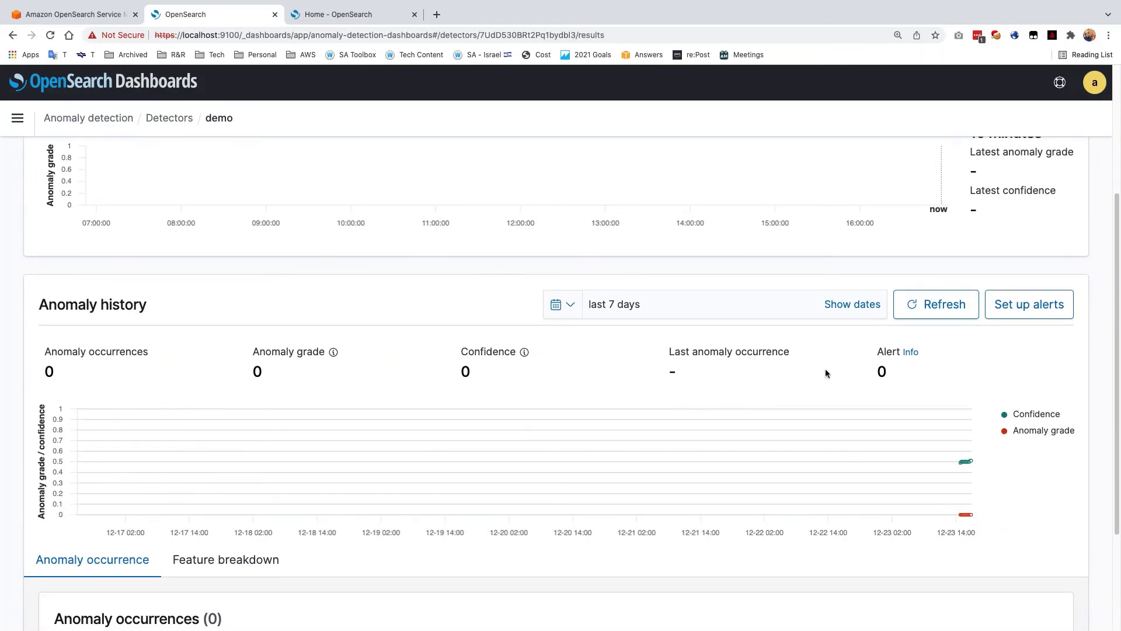
Step: Begin setting up alerts for the demo detector and review the new monitor's name, definition method, detector and schedule
left_click(1029, 304)
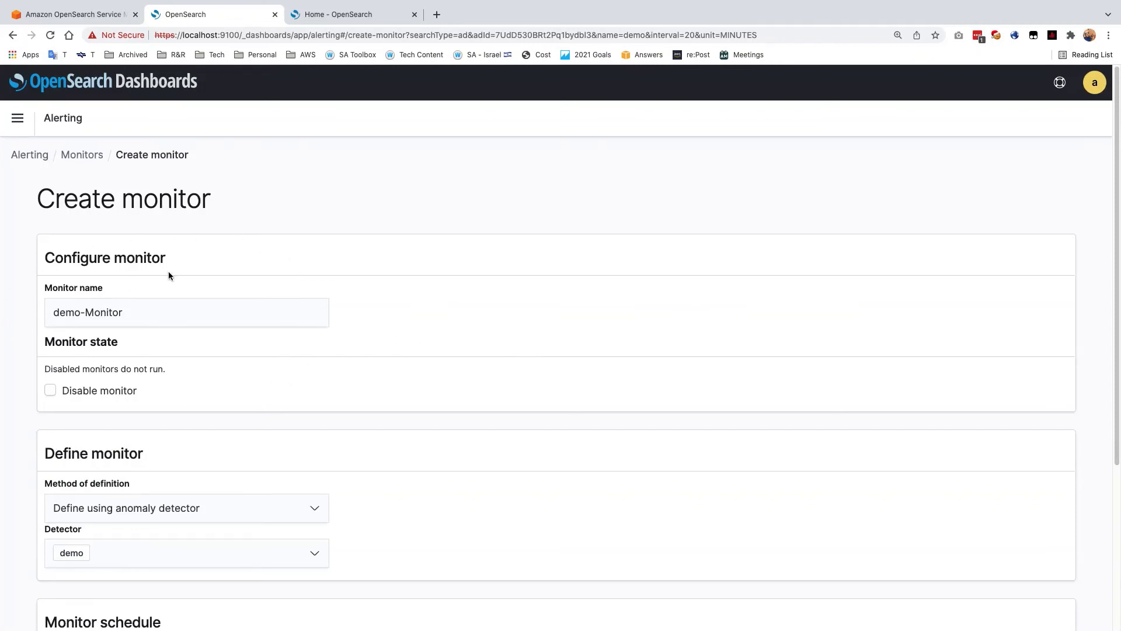
scroll(167, 371, "down", 2)
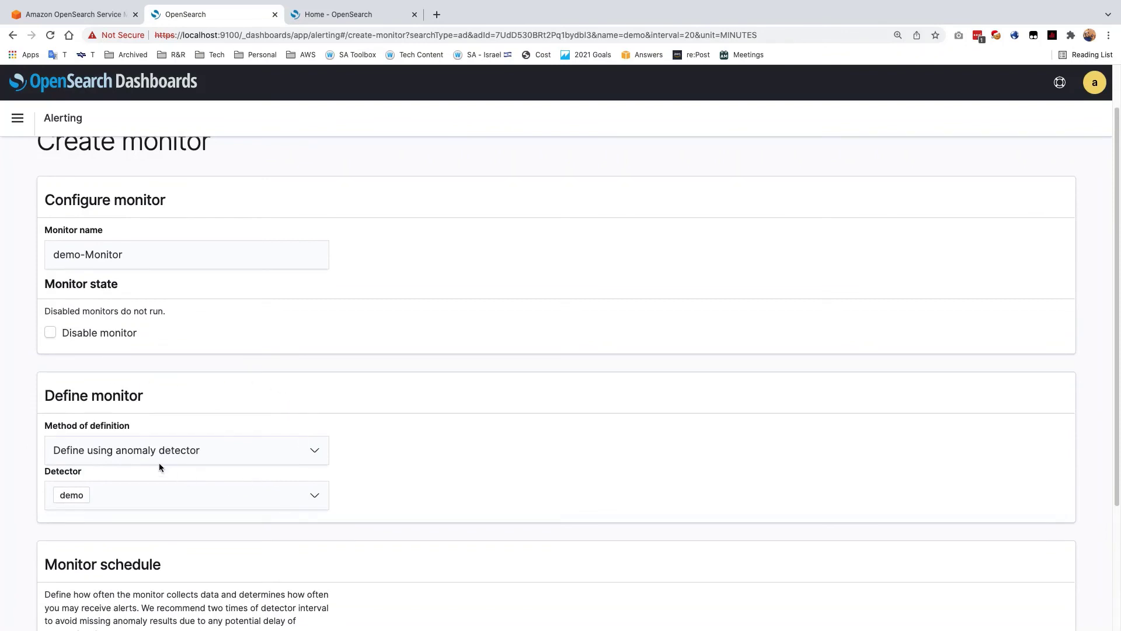
scroll(159, 463, "down", 4)
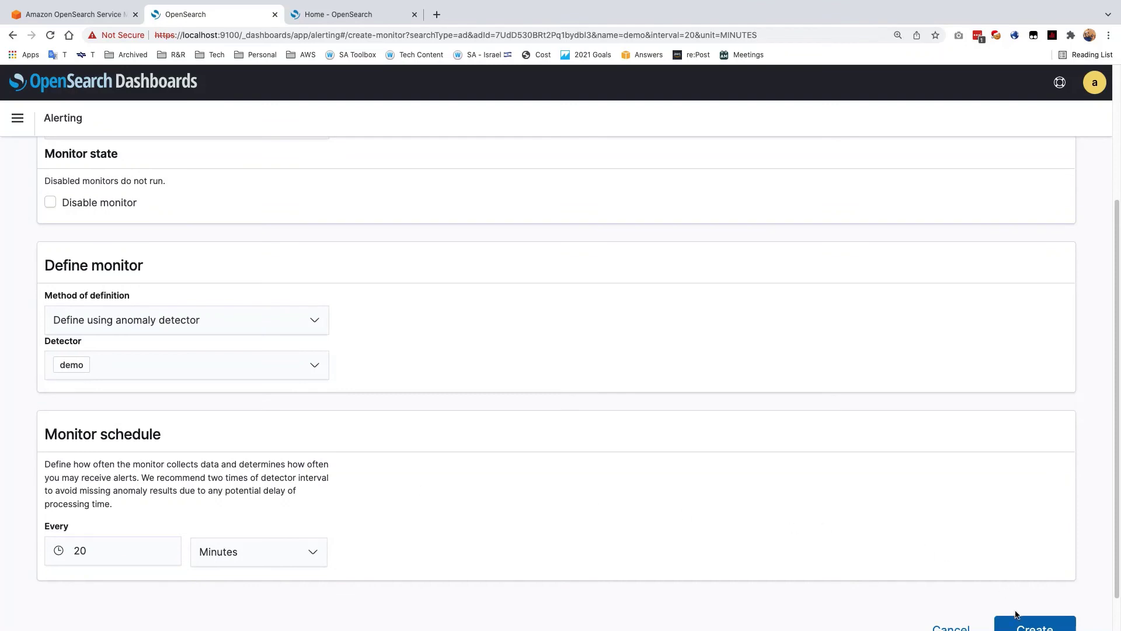
Step: Switch to the other OpenSearch Dashboards browser tab and start adding a new destination in the Alerting plugin
left_click(338, 15)
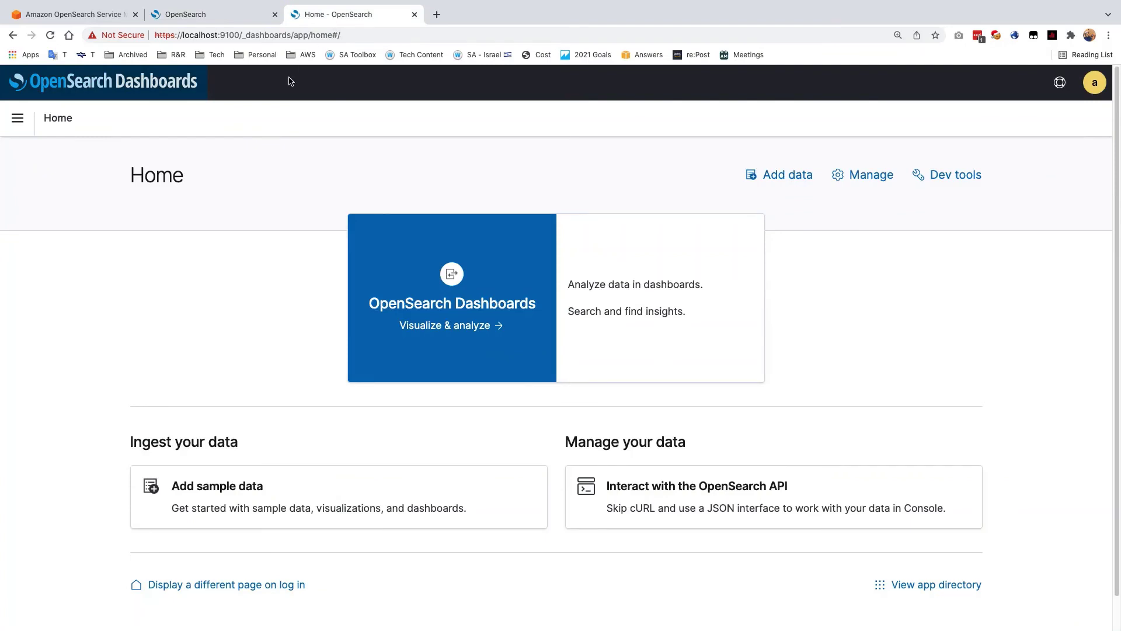
left_click(18, 124)
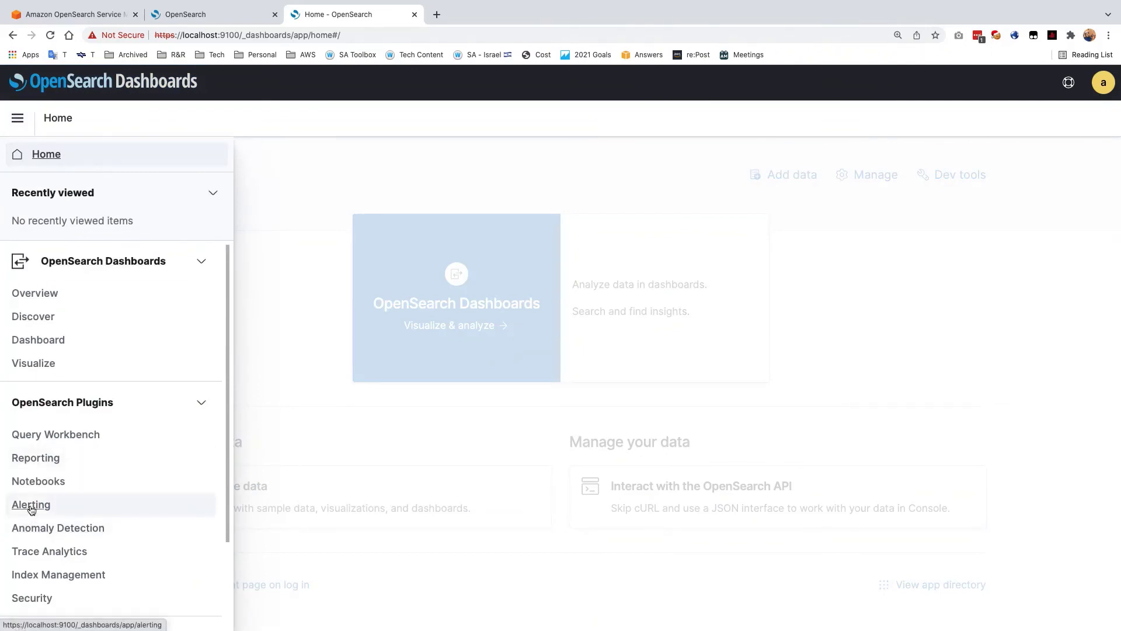
left_click(32, 505)
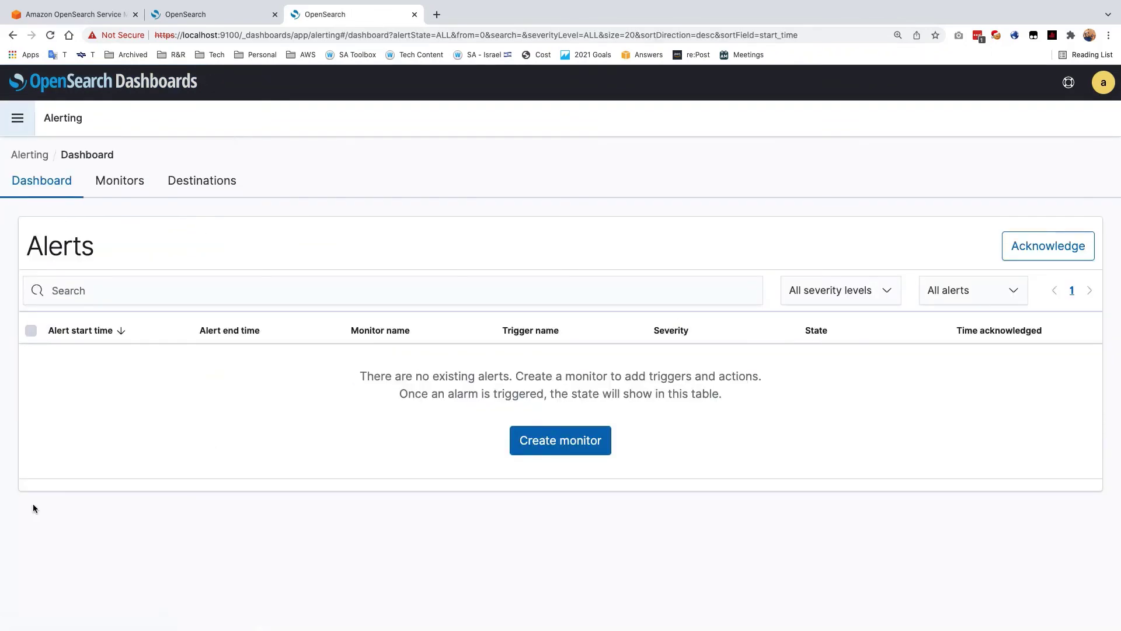
left_click(202, 182)
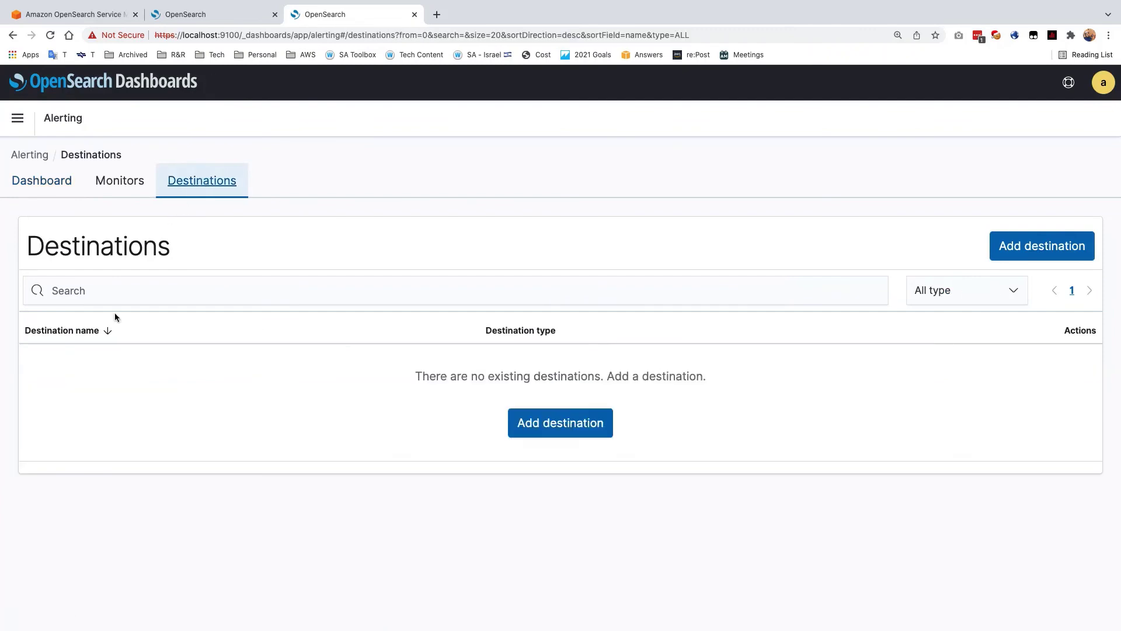
left_click(555, 426)
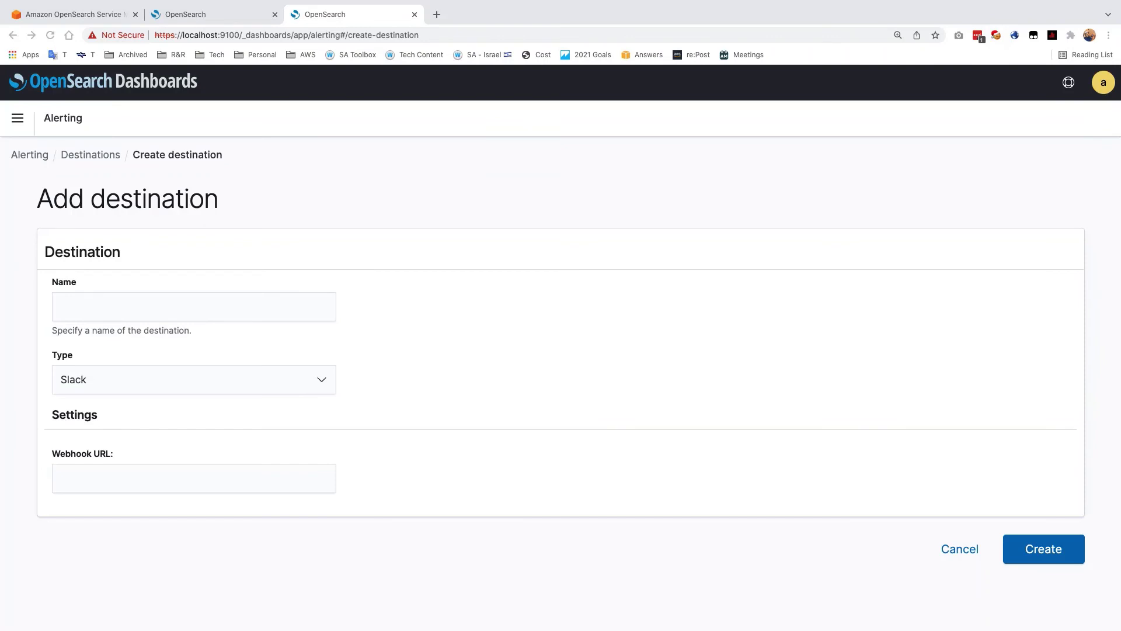
Step: Set the destination's type to Amazon SNS and name it sns_destination
left_click(102, 383)
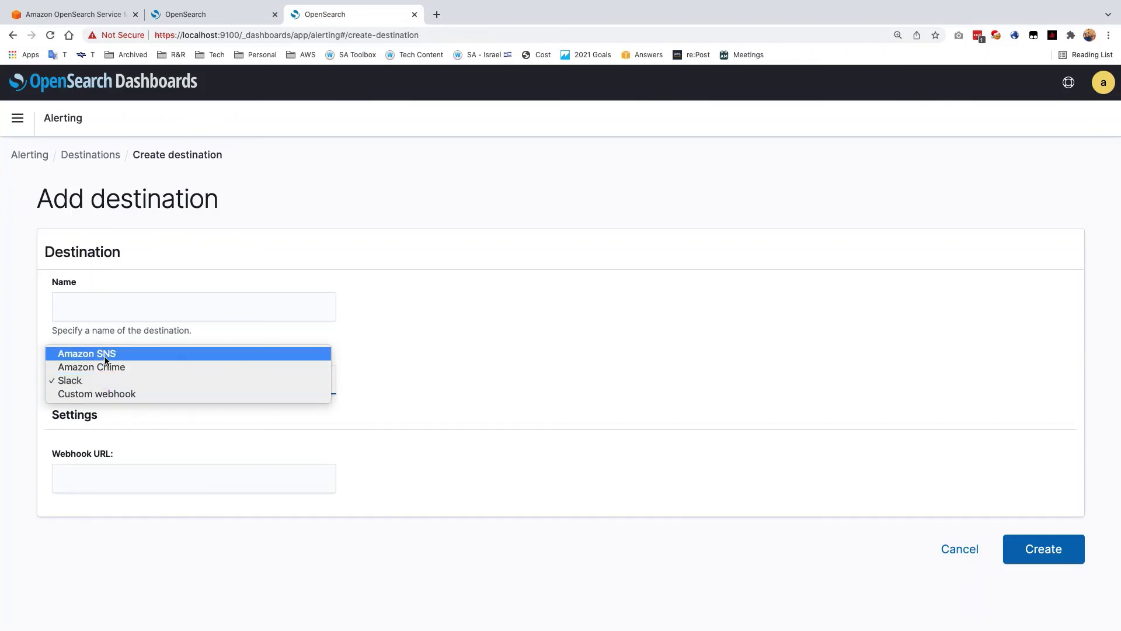
left_click(100, 354)
left_click(96, 309)
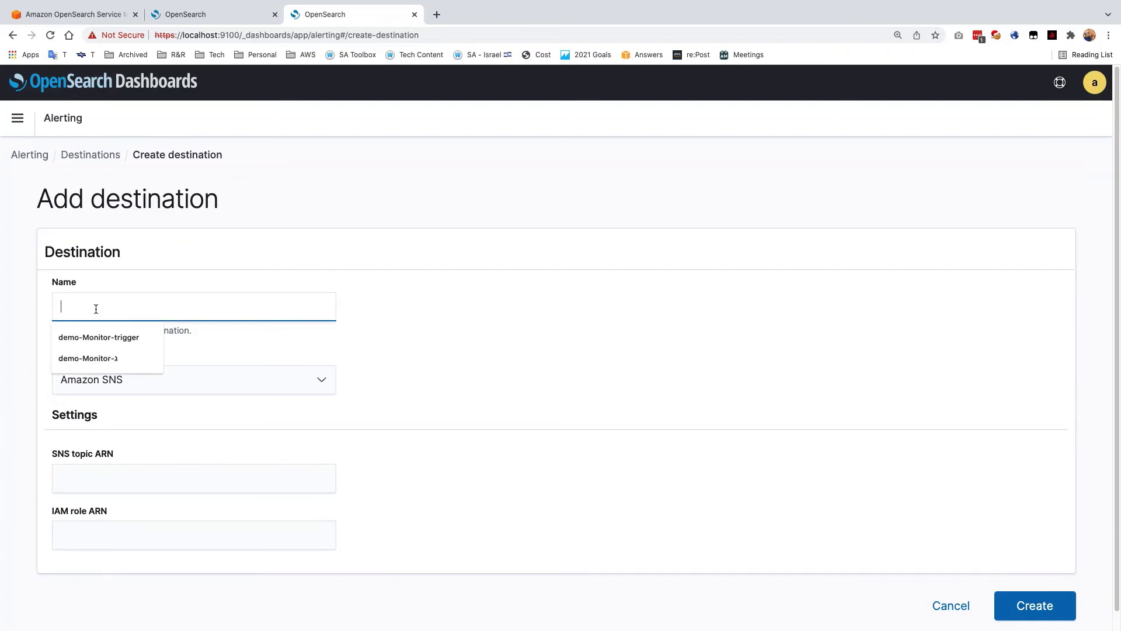
type("sns_destination")
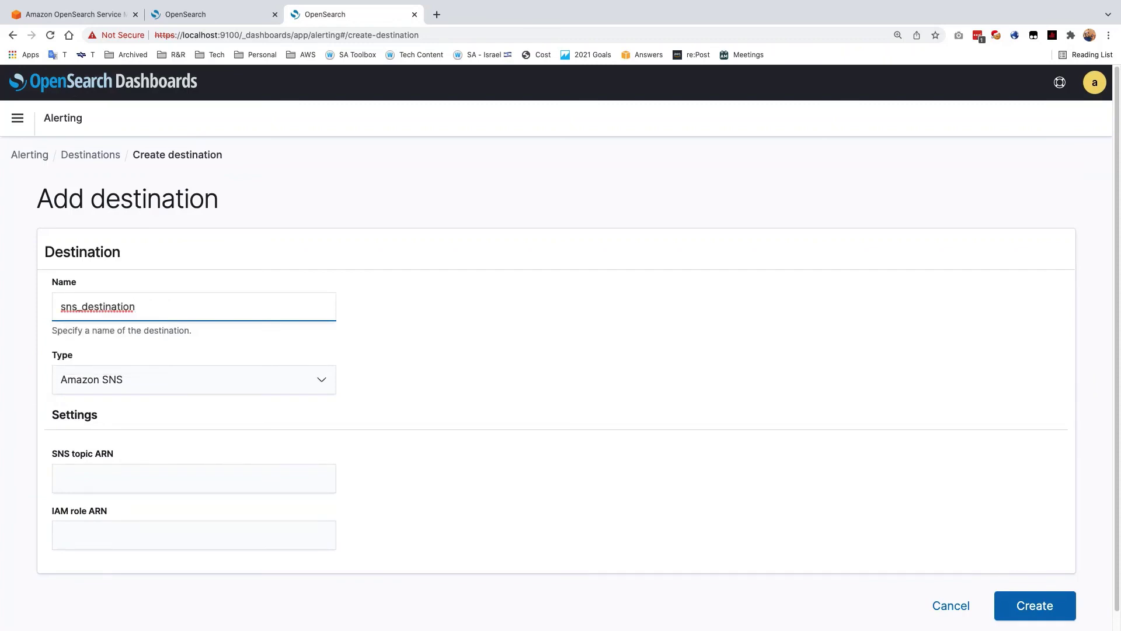
Step: Fill in the destination's SNS topic ARN for Default_CloudWatch_Alarms_Topic and the ARN of the IAM role that sends messages to that topic
key("super+Tab")
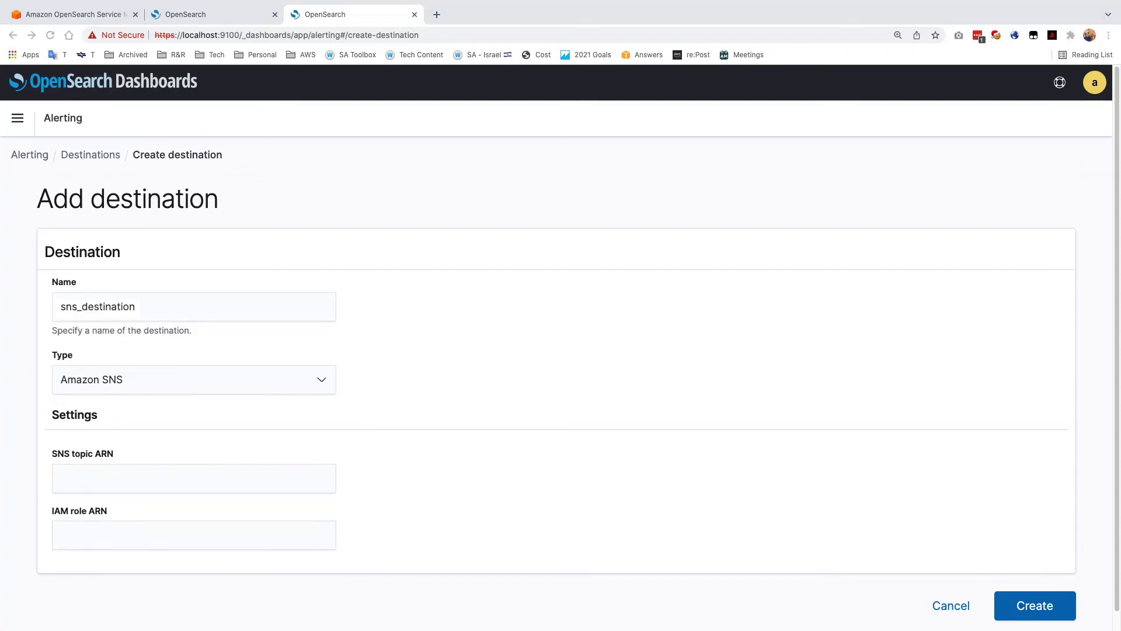
left_click(95, 477)
key("super+v")
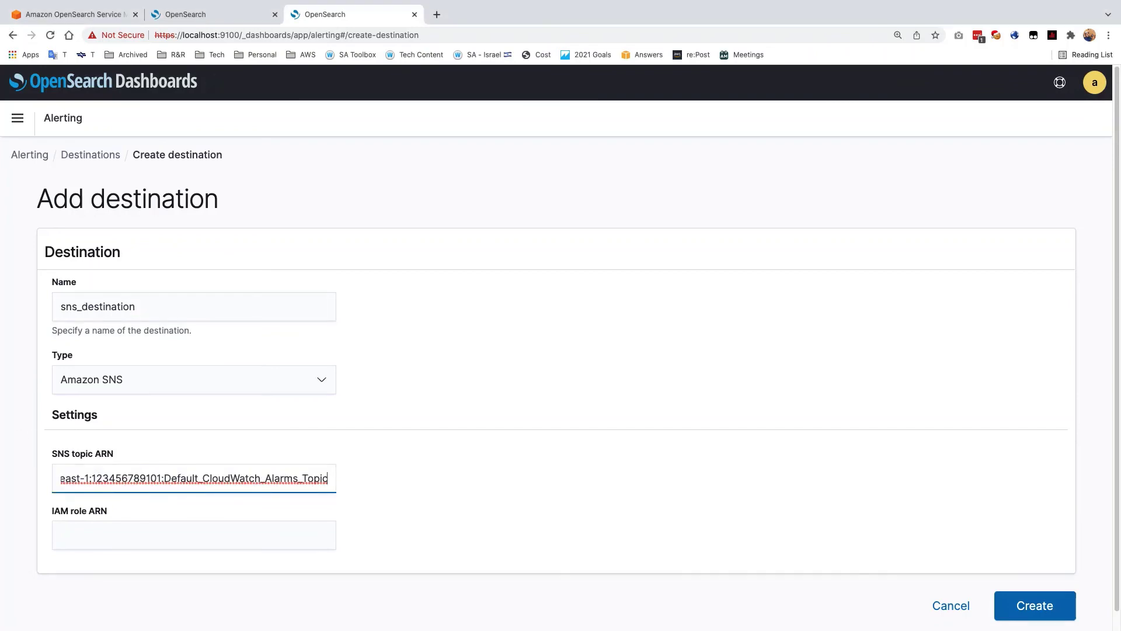
key("super+Tab")
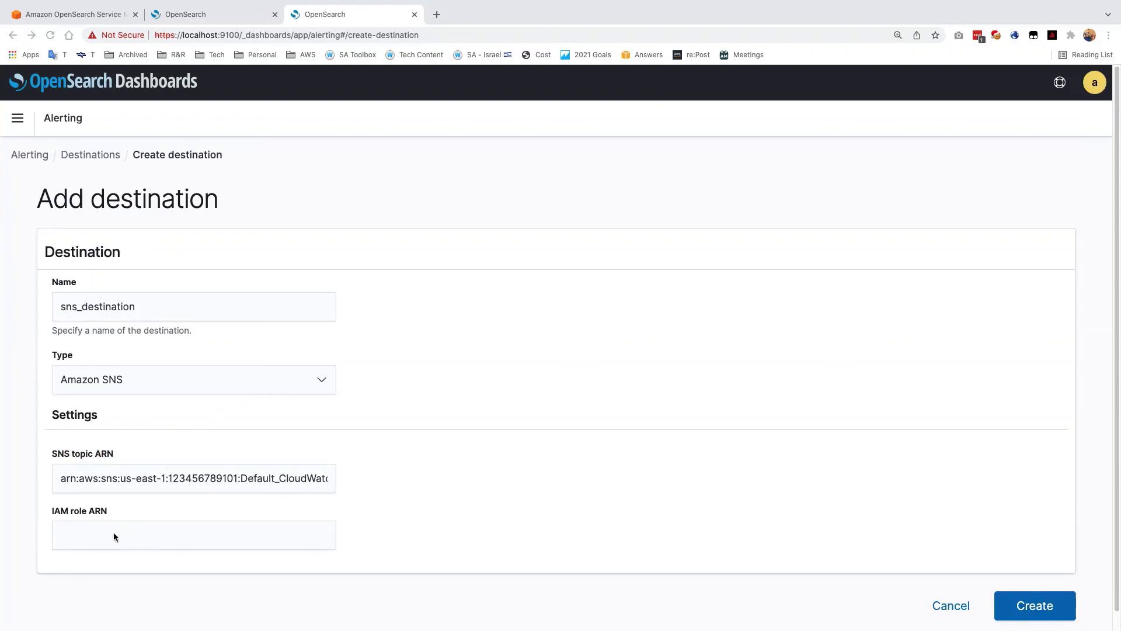
key("super+Tab")
left_click(93, 537)
key("super+v")
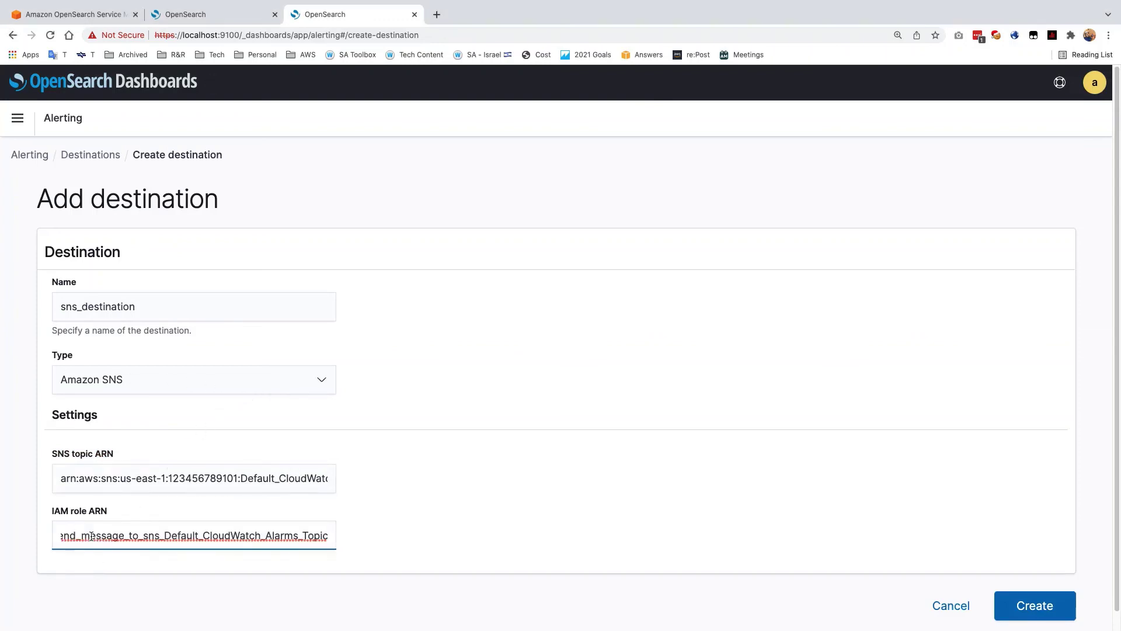
Step: Create the Amazon SNS destination, and return to the other OpenSearch Dashboards browser tab to create the demo detector's monitor with its existing settings
left_click(1026, 607)
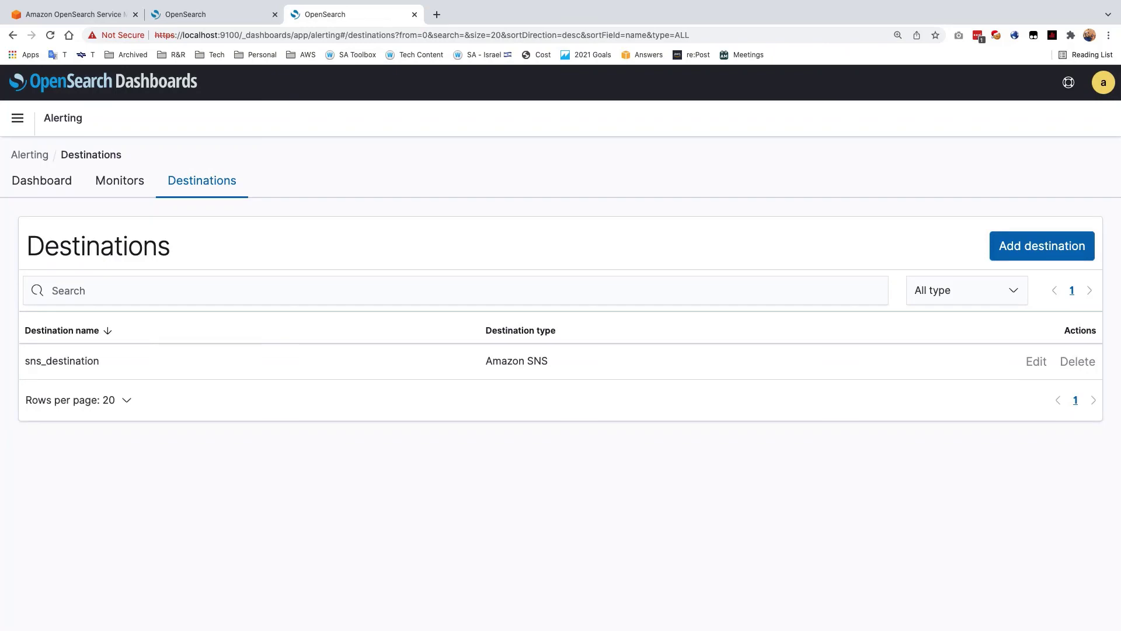
left_click(203, 21)
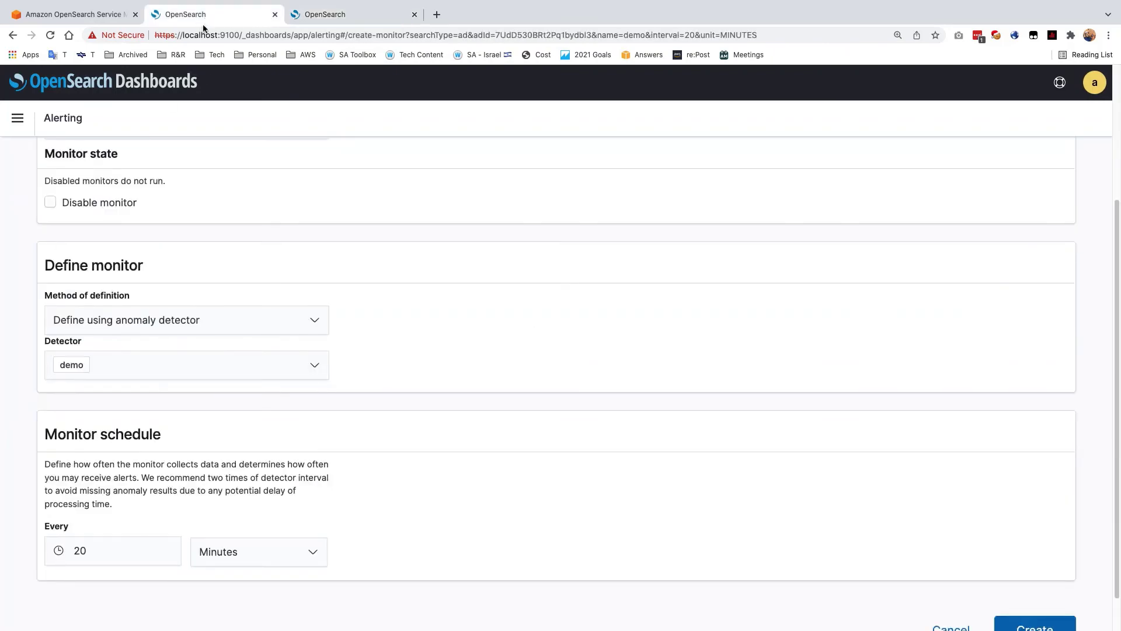
scroll(992, 599, "down", 2)
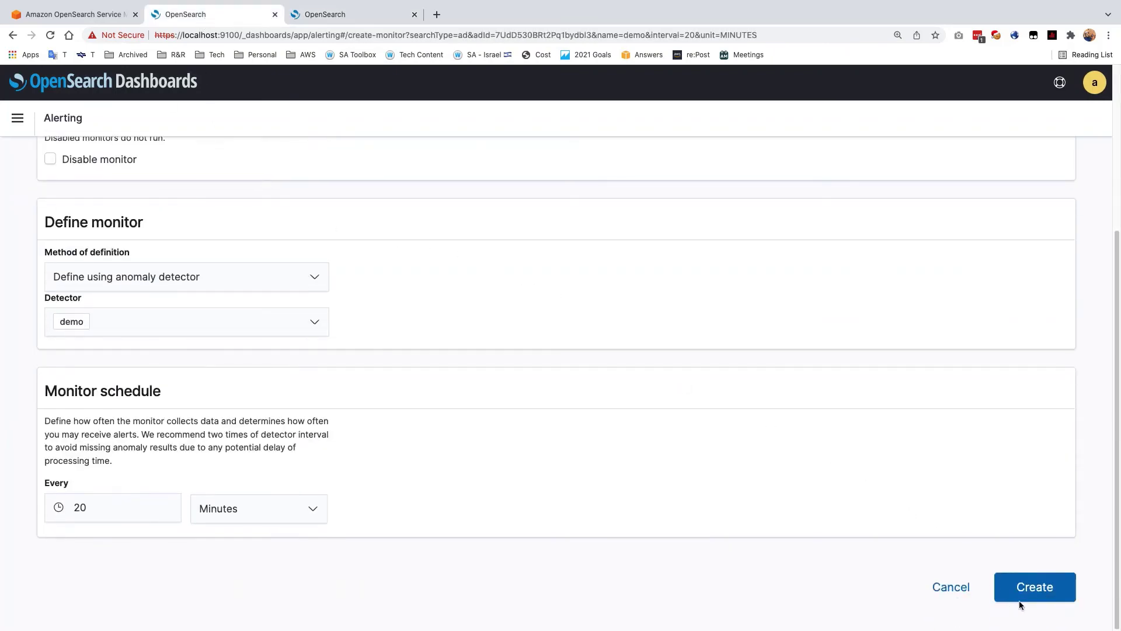
left_click(1024, 592)
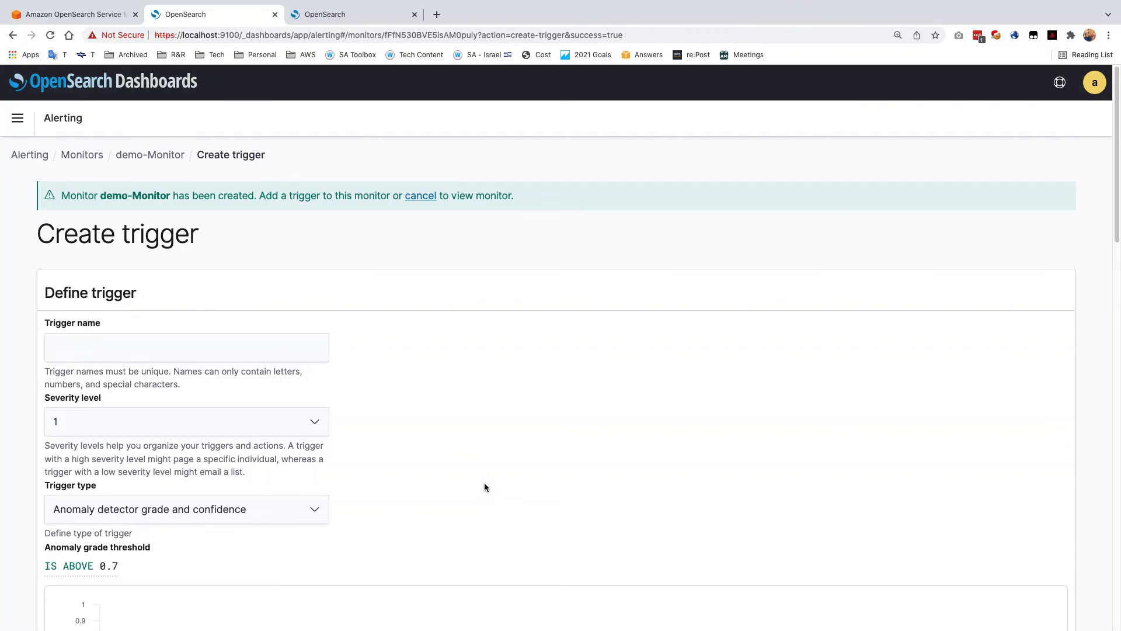
Step: Name the new monitor's trigger demo-Monitor-trigger and choose severity level 1
left_click(74, 345)
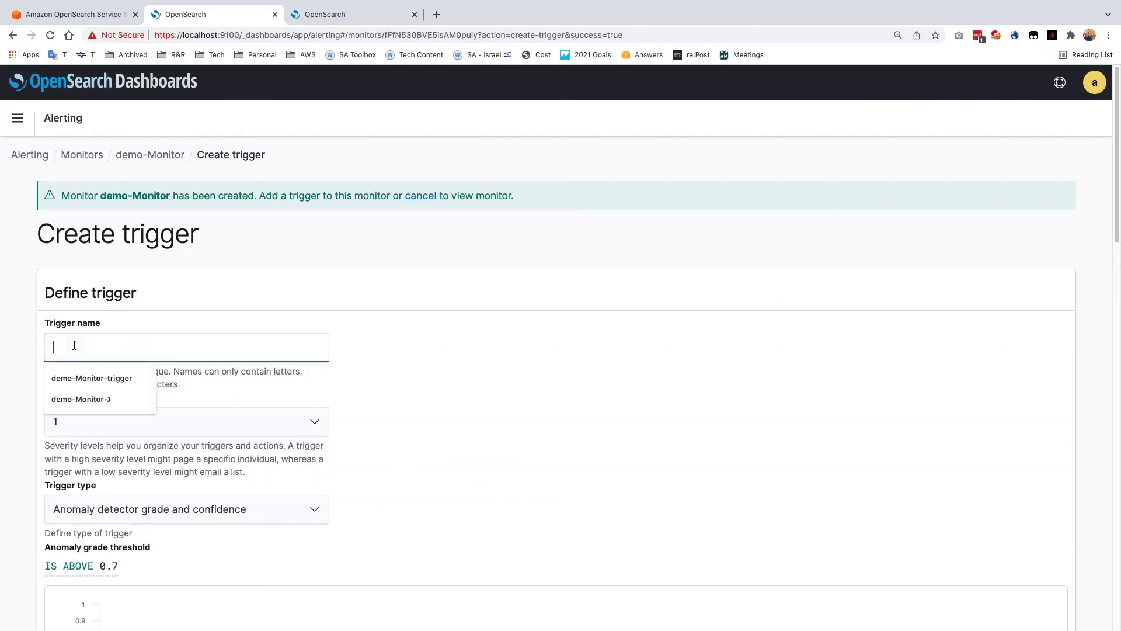
left_click(85, 378)
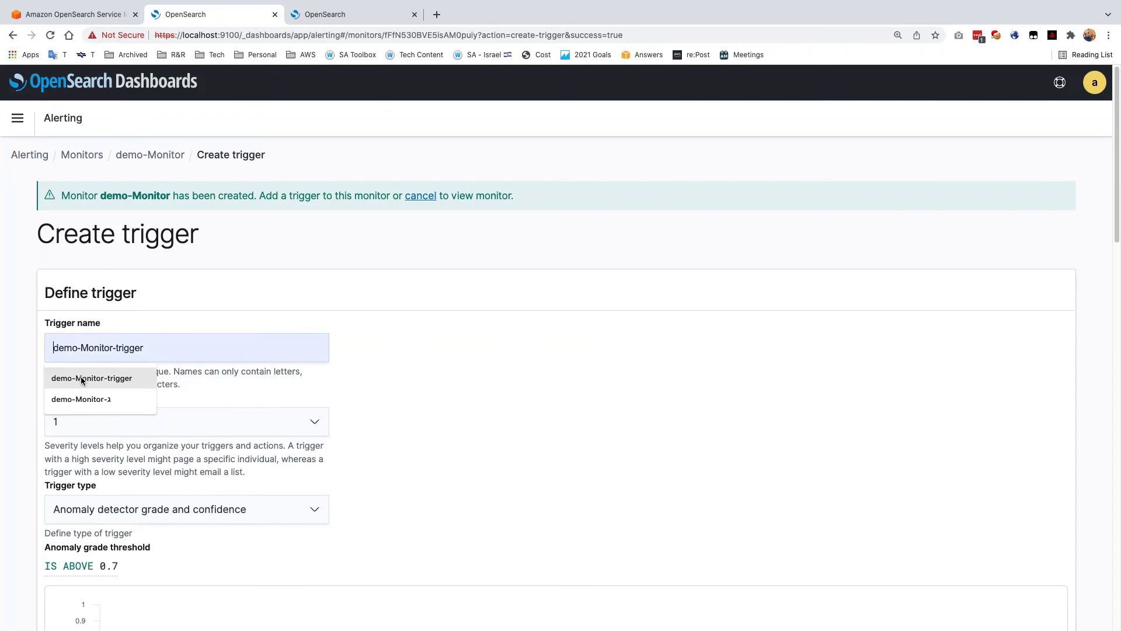
left_click(91, 421)
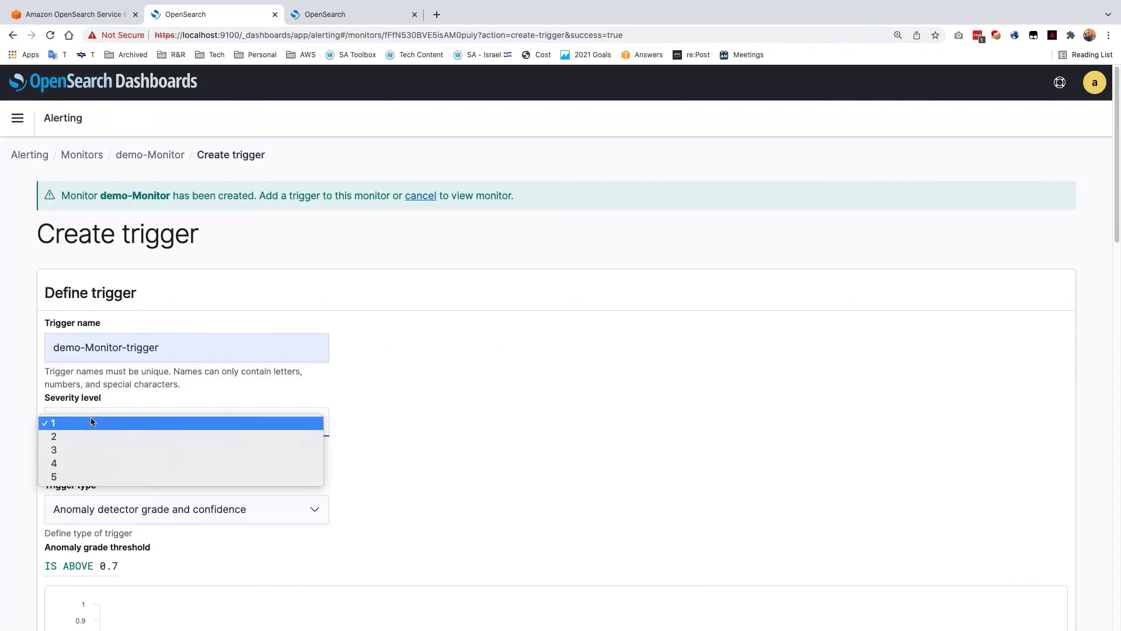
left_click(91, 421)
Step: Name the trigger's notification action Send_to_topic and choose sns_destination (Amazon SNS) as its destination
scroll(91, 421, "down", 1)
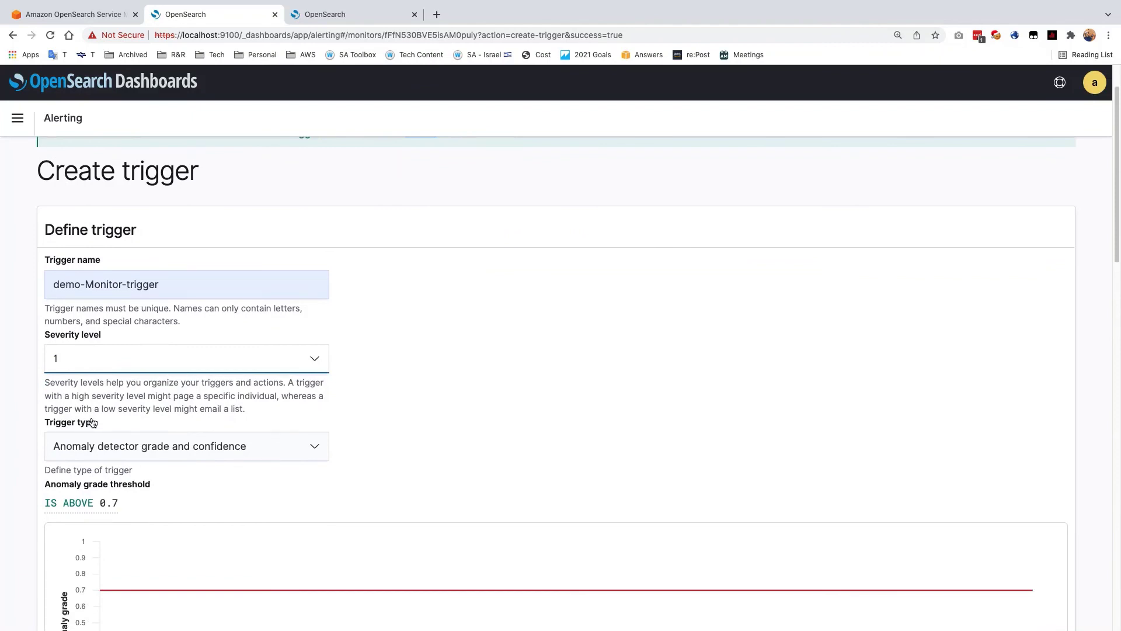
scroll(92, 422, "down", 3)
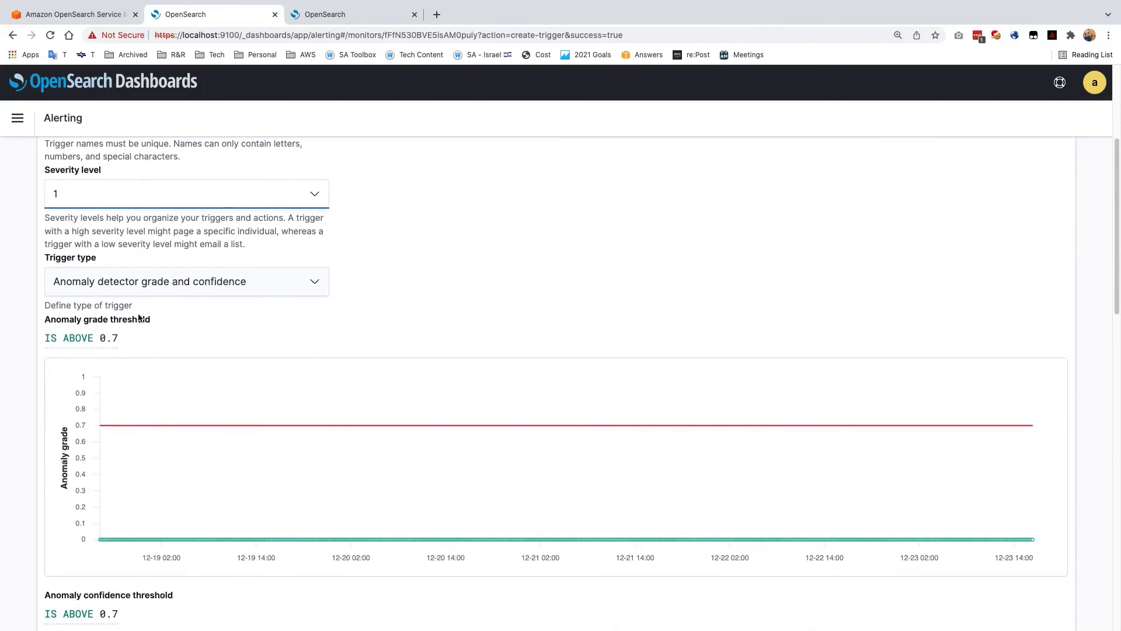
scroll(43, 402, "down", 3)
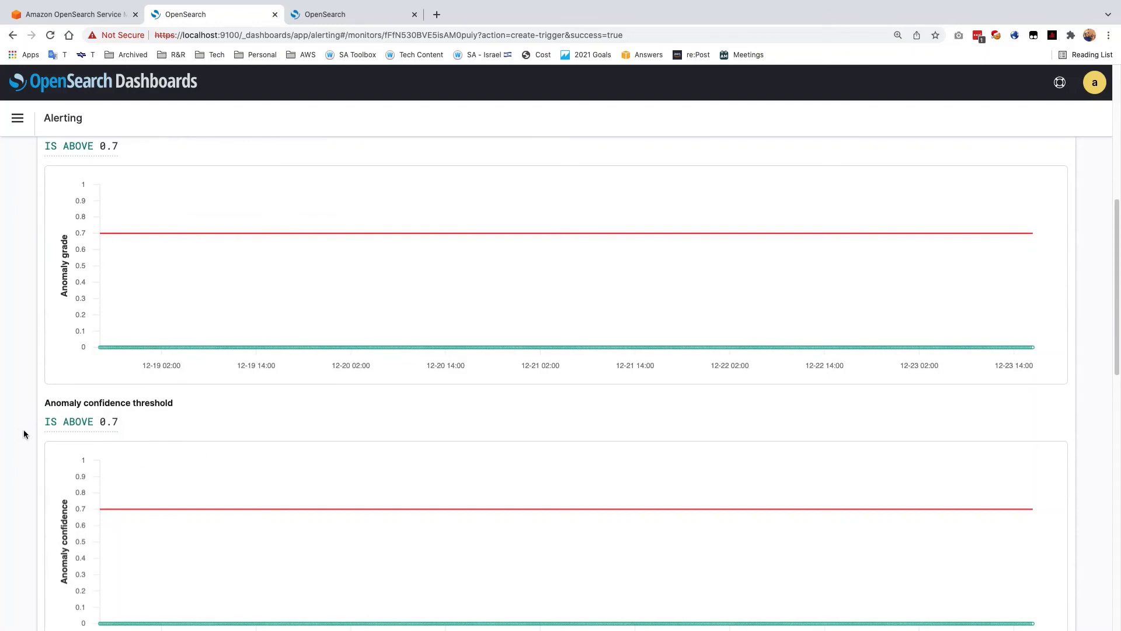
scroll(271, 479, "down", 4)
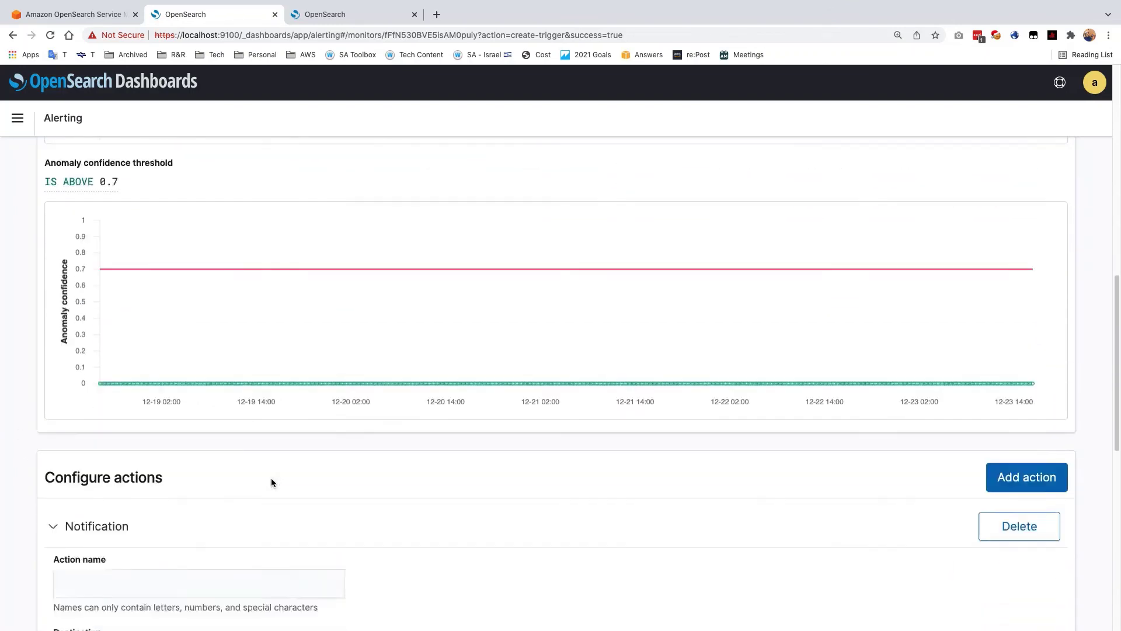
scroll(271, 483, "down", 4)
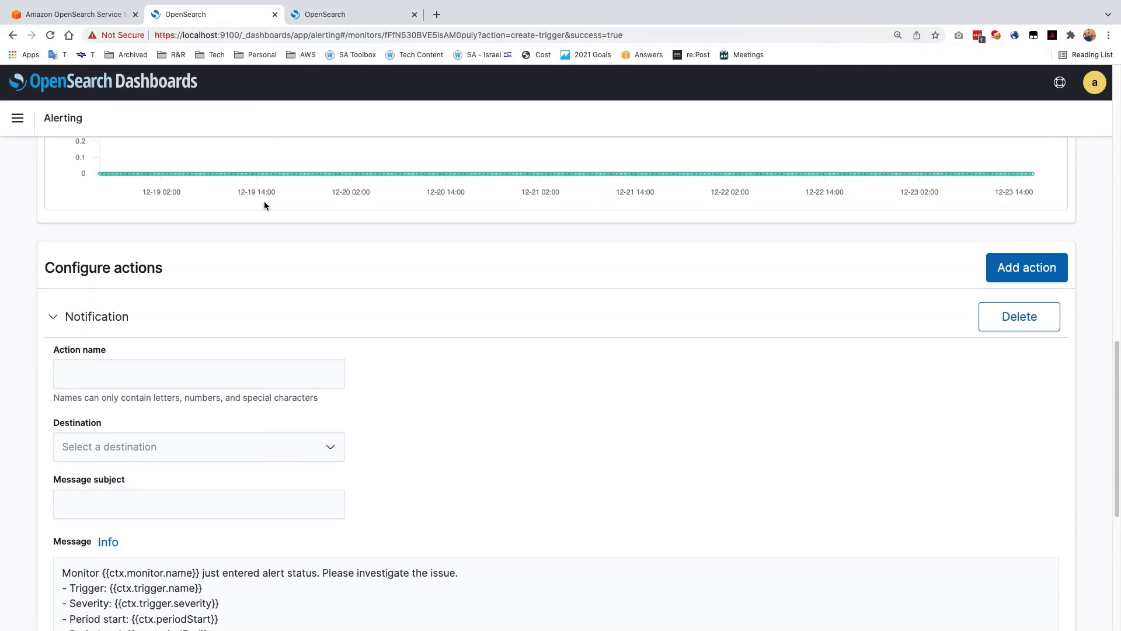
scroll(220, 403, "down", 1)
left_click(142, 350)
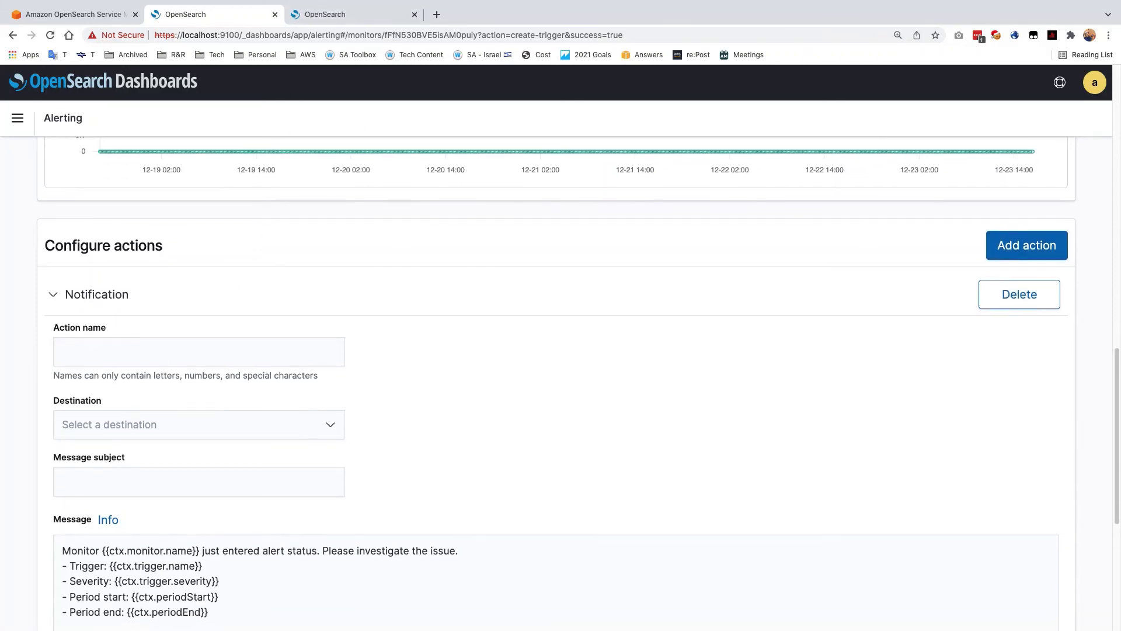
left_click(84, 354)
type("Send_to_topic")
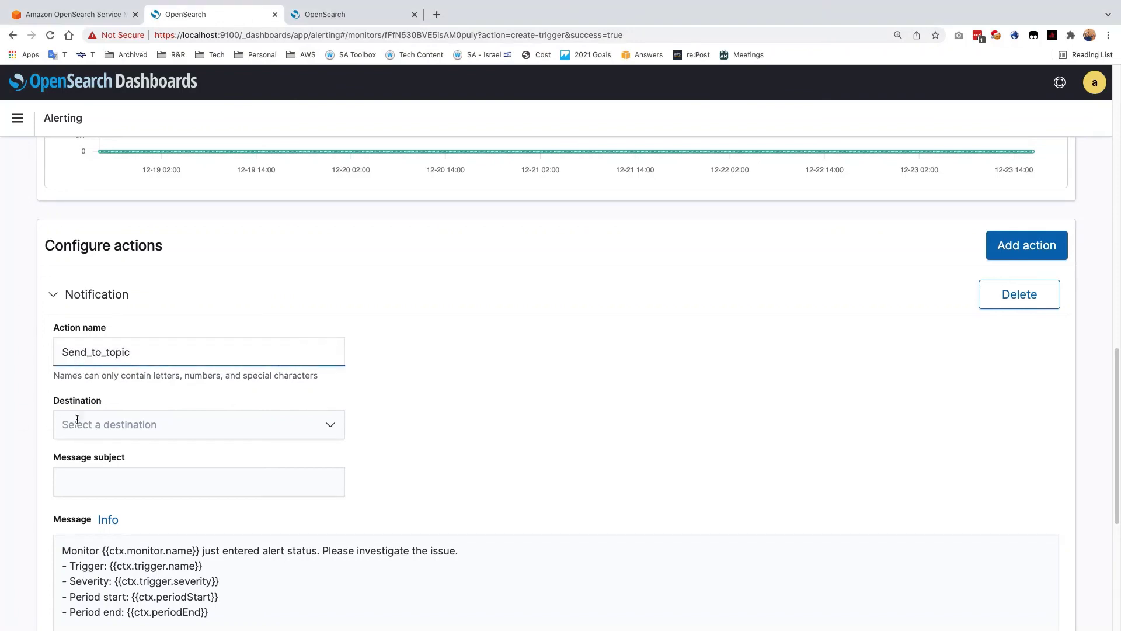
left_click(124, 424)
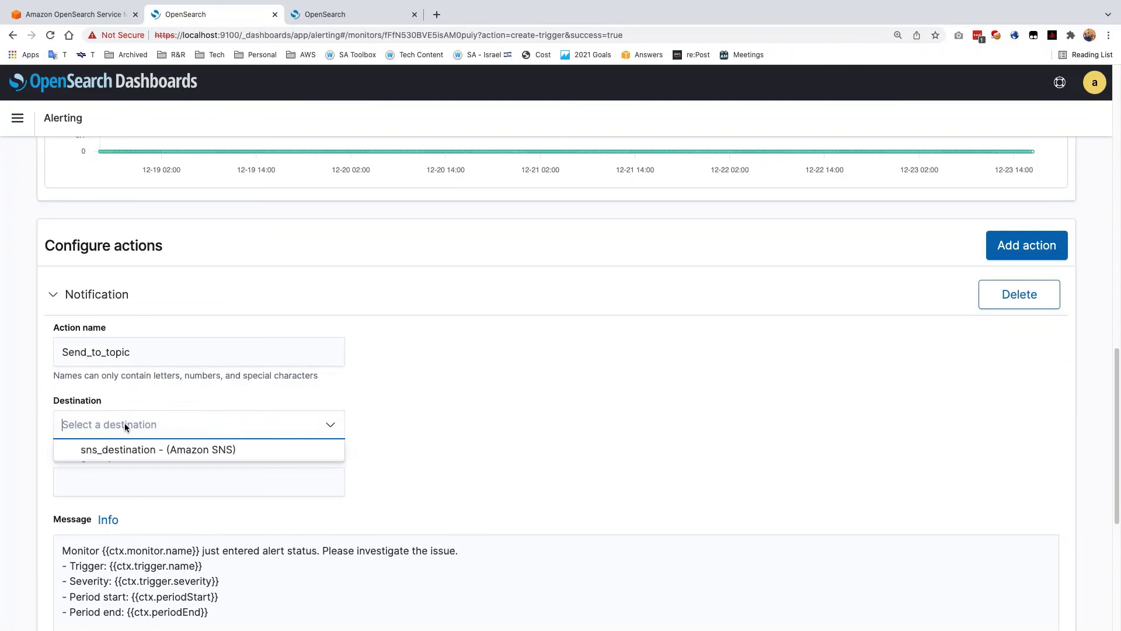
left_click(134, 455)
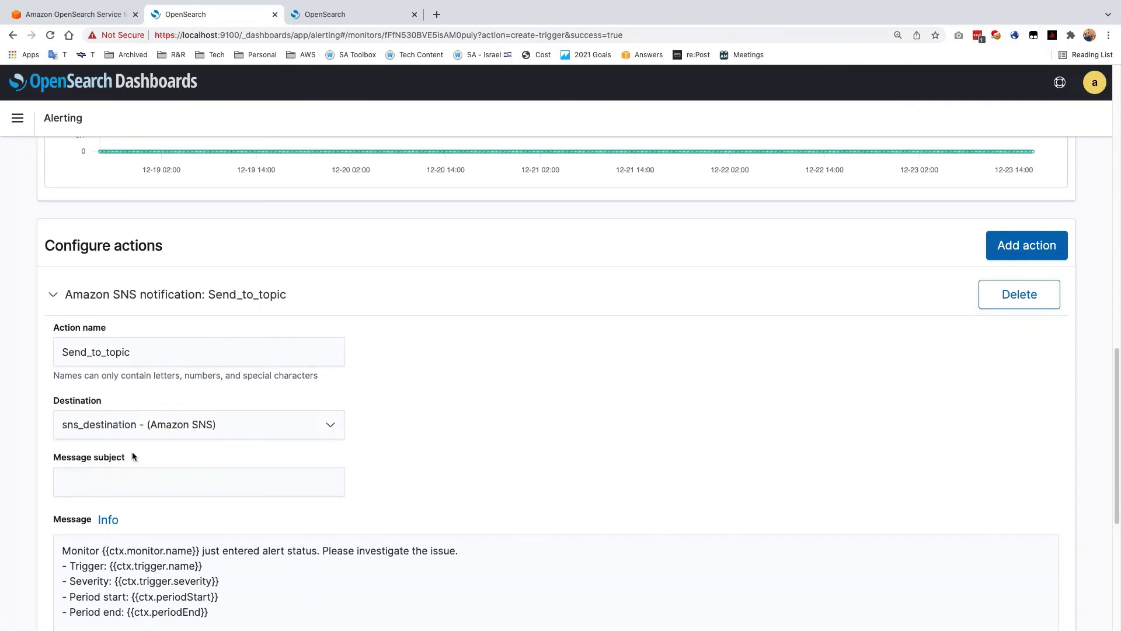
Step: Set the notification's message subject to test and create the trigger with the default message text and action throttling disabled
left_click(88, 478)
type("test")
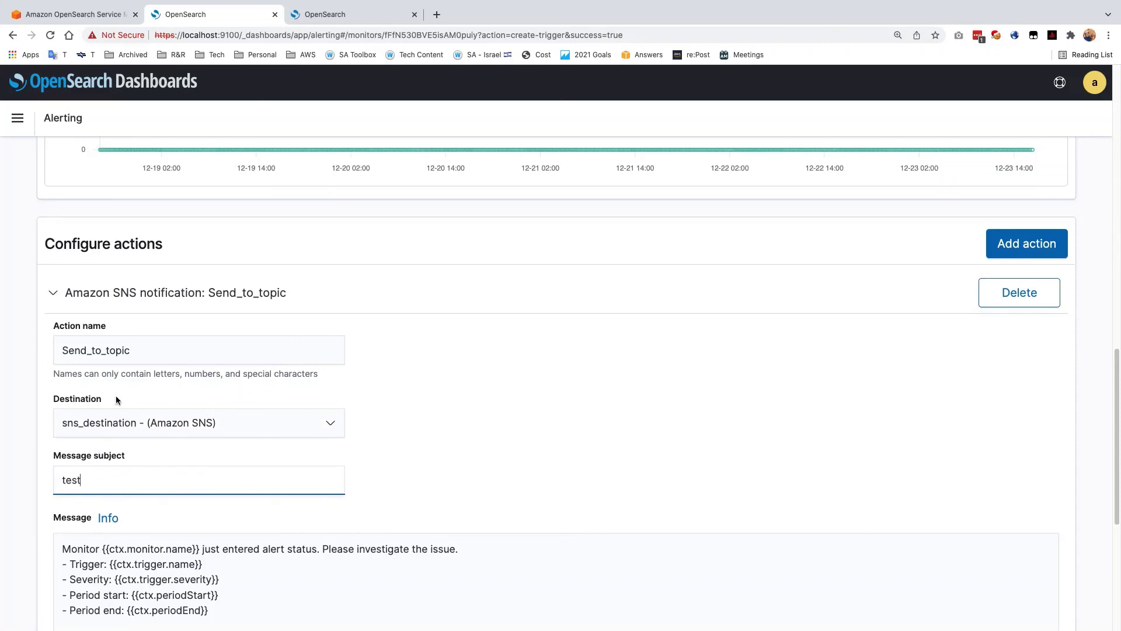
scroll(116, 396, "down", 2)
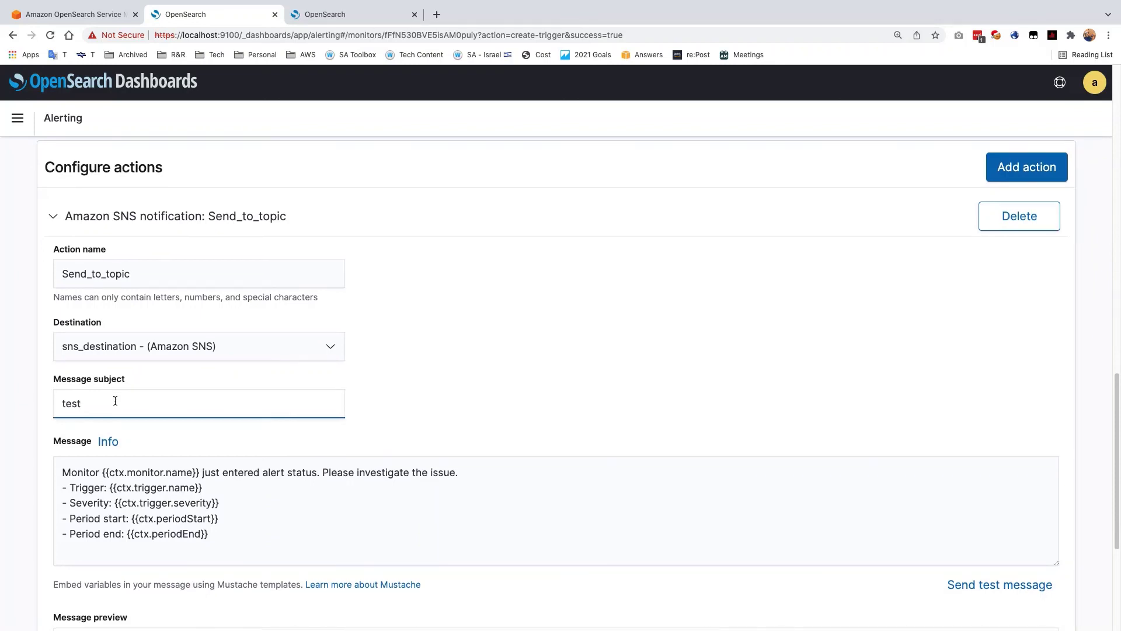
scroll(115, 401, "down", 1)
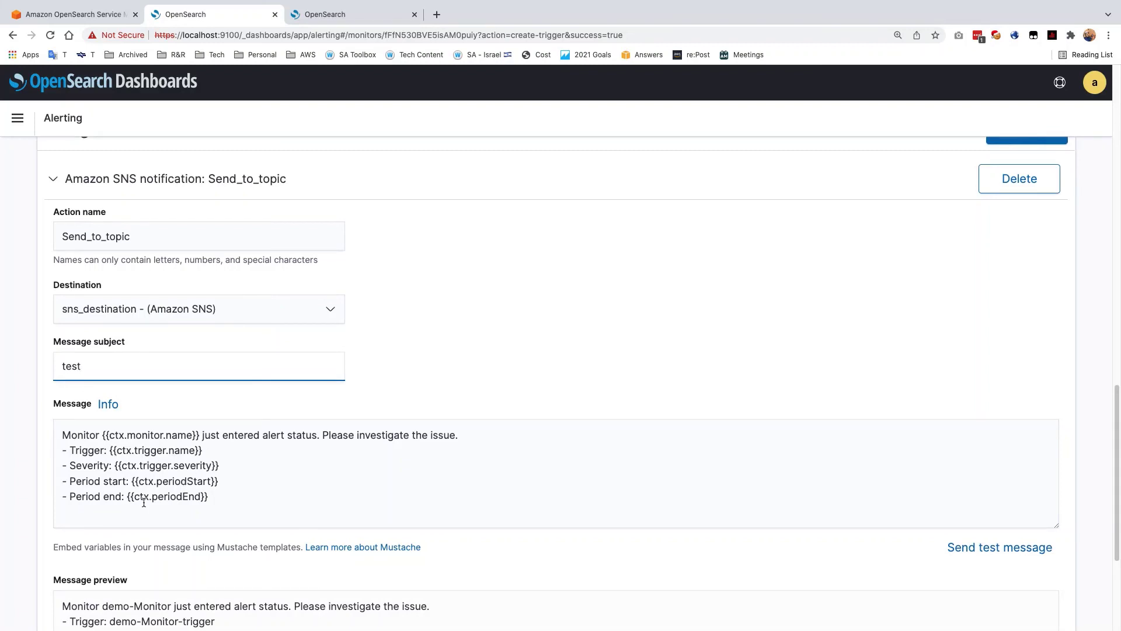
scroll(143, 503, "down", 2)
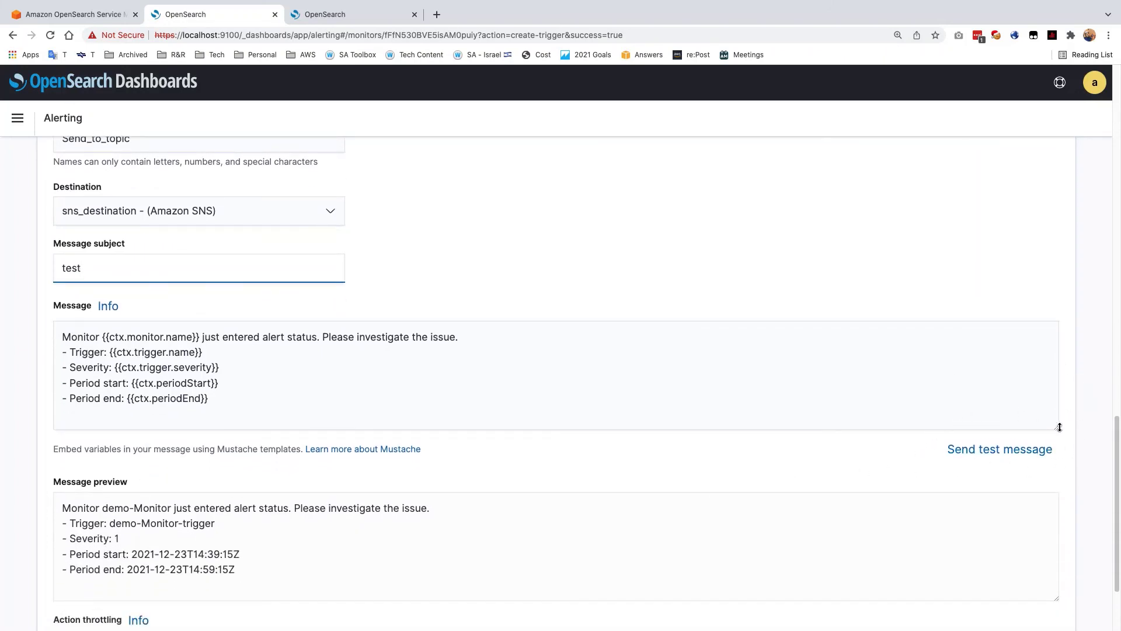
scroll(377, 394, "down", 1)
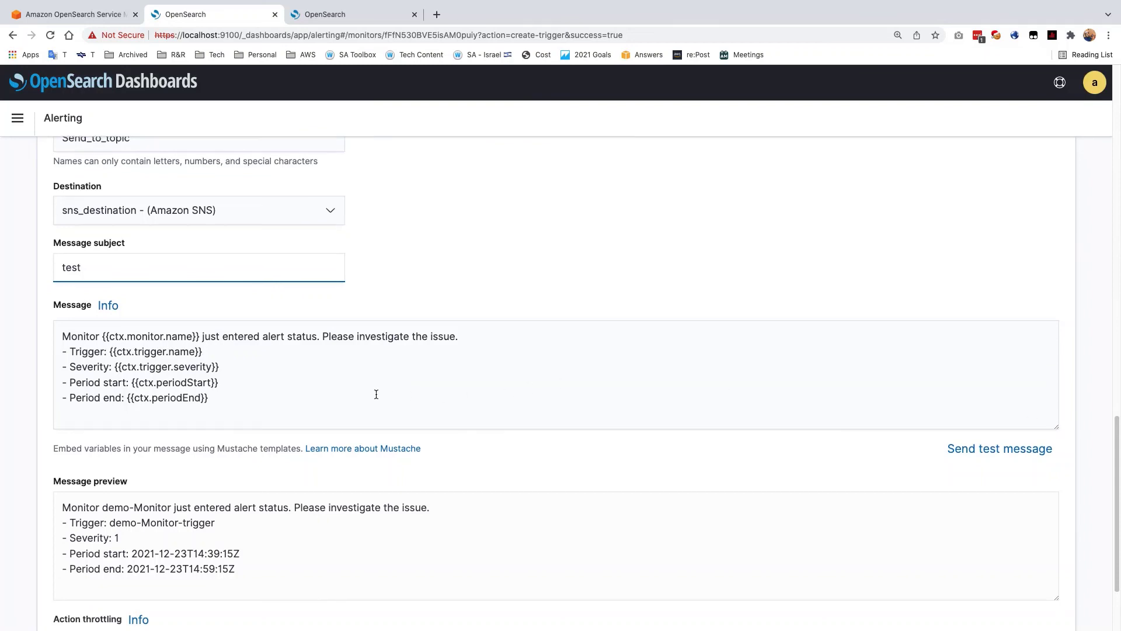
scroll(376, 395, "down", 3)
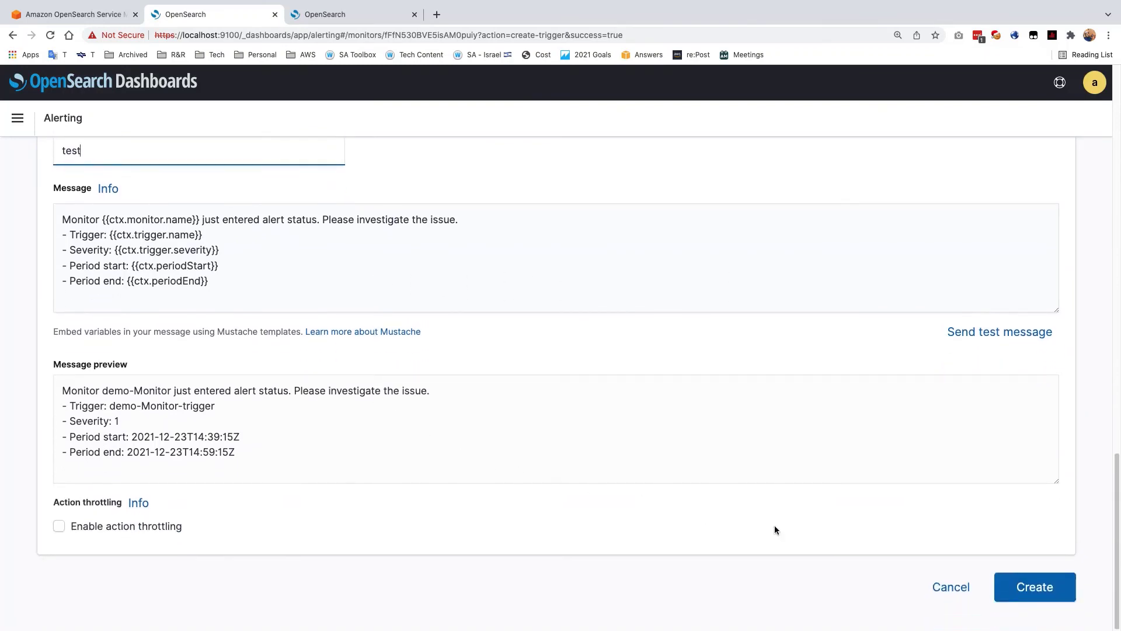
left_click(1034, 587)
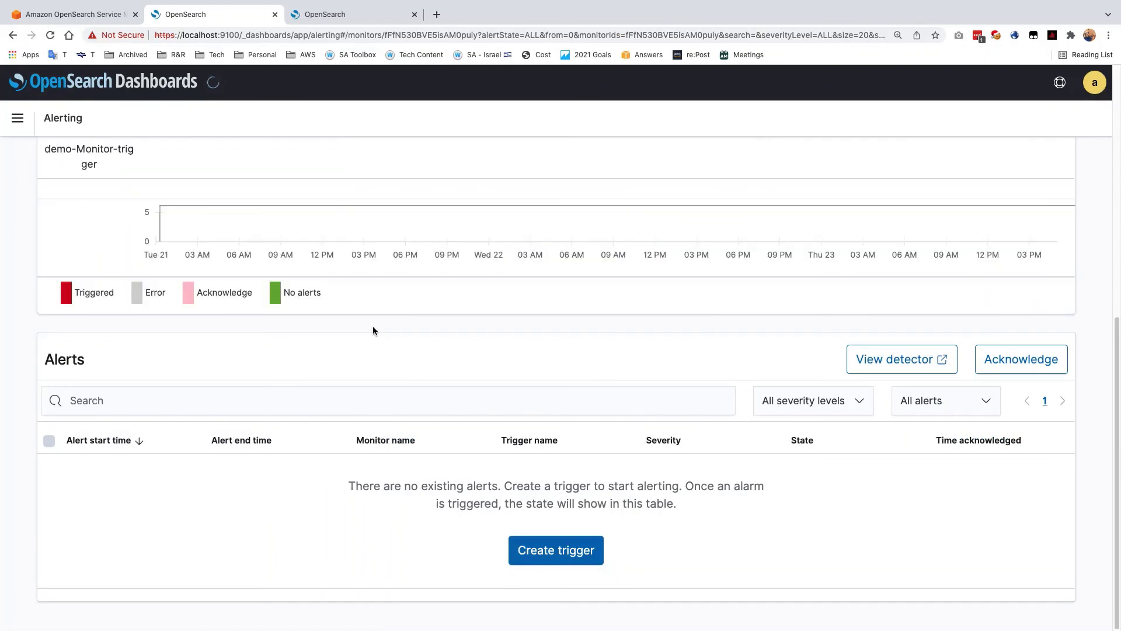